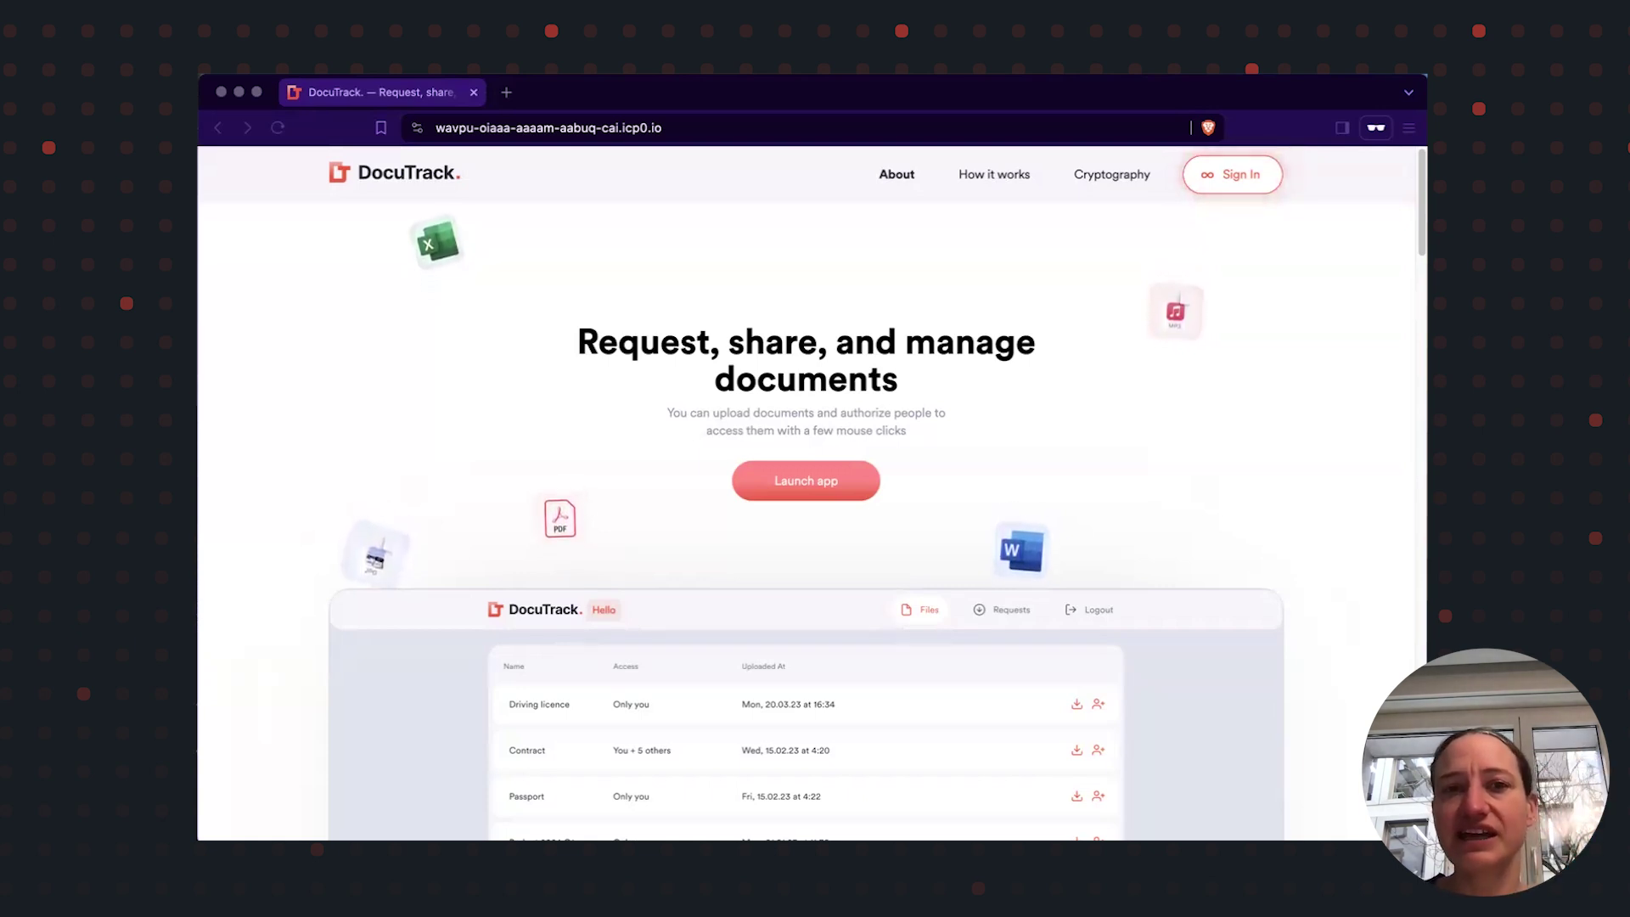
Start DocuTrack login with Internet Identity and create a passkey saved in the browser profile
{"action": "left_click", "coordinate": [1244, 182]}
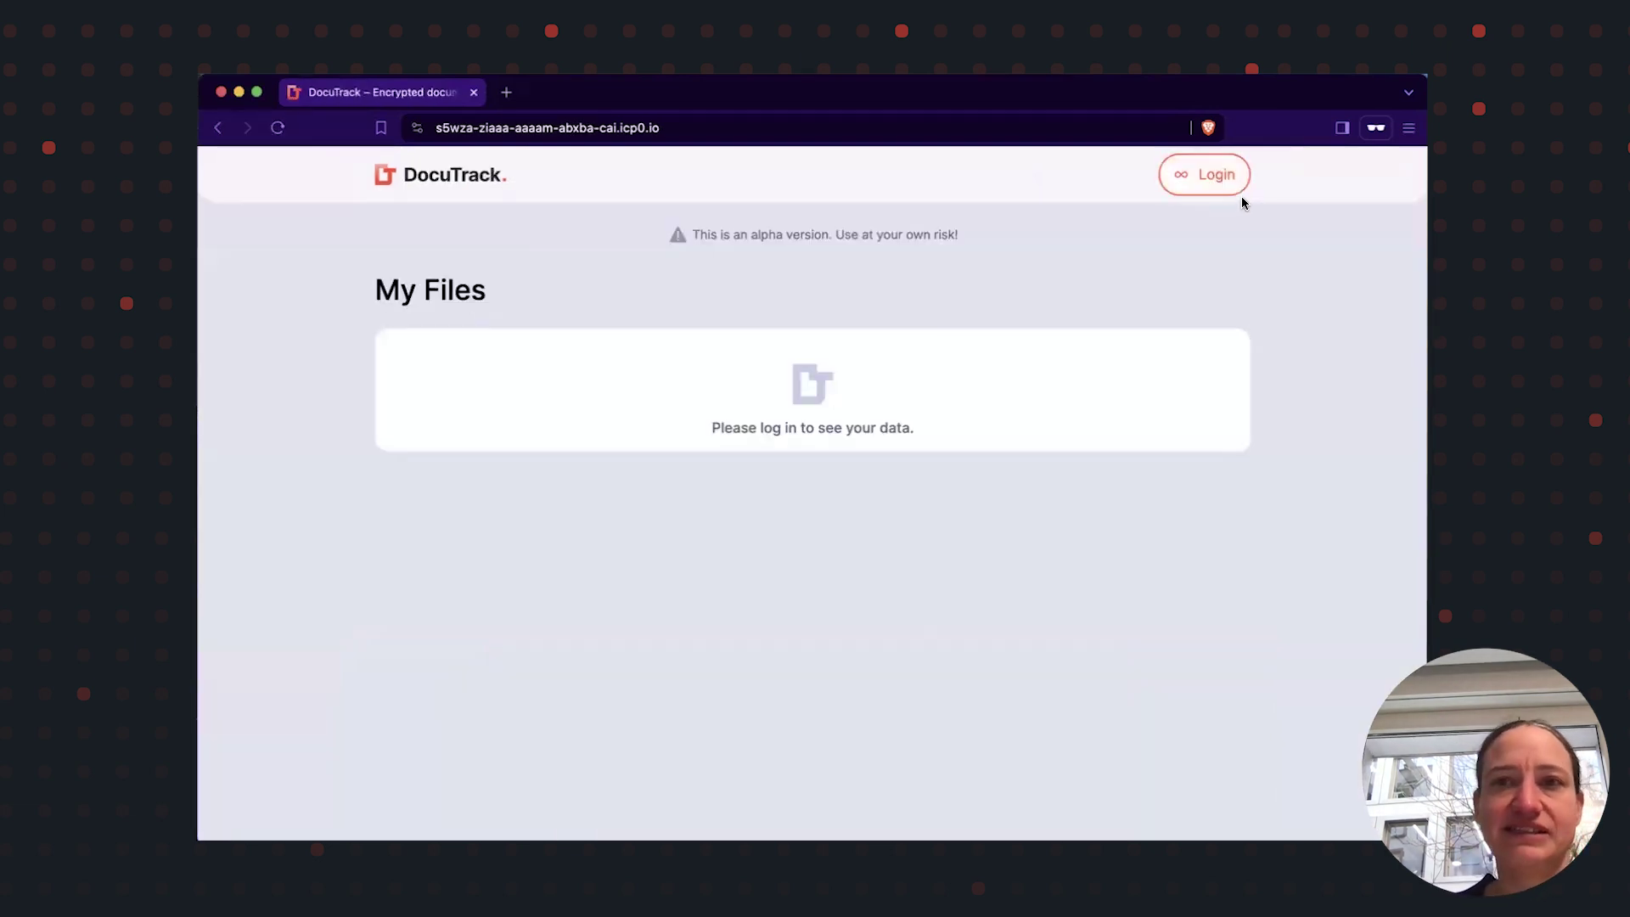
{"action": "left_click", "coordinate": [1226, 180]}
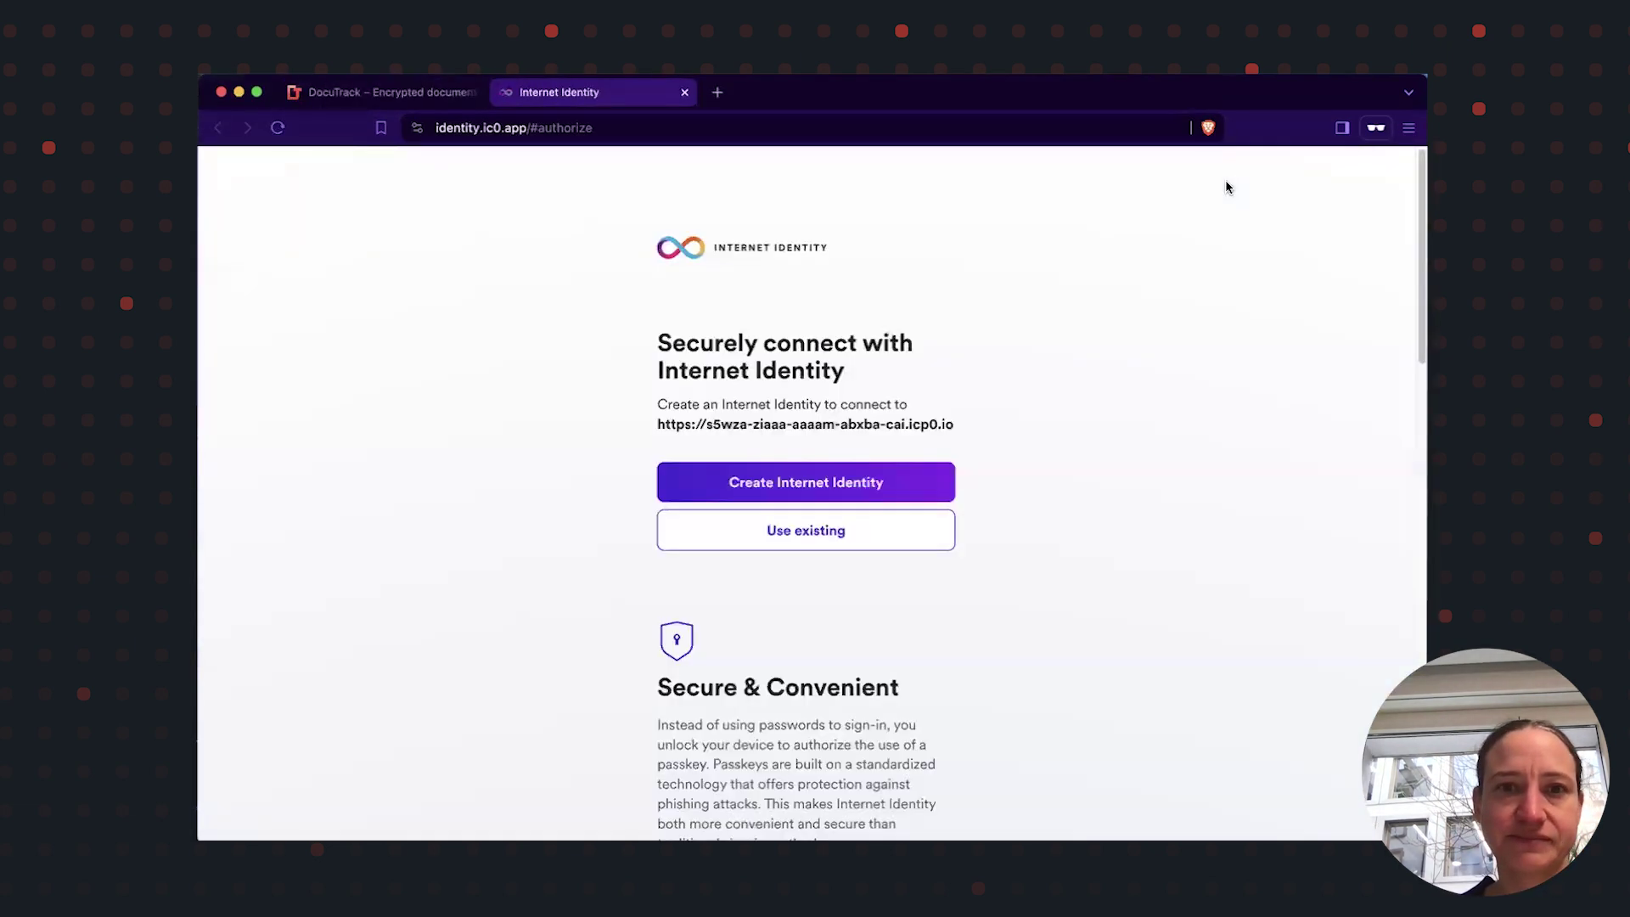
{"action": "left_click", "coordinate": [900, 493]}
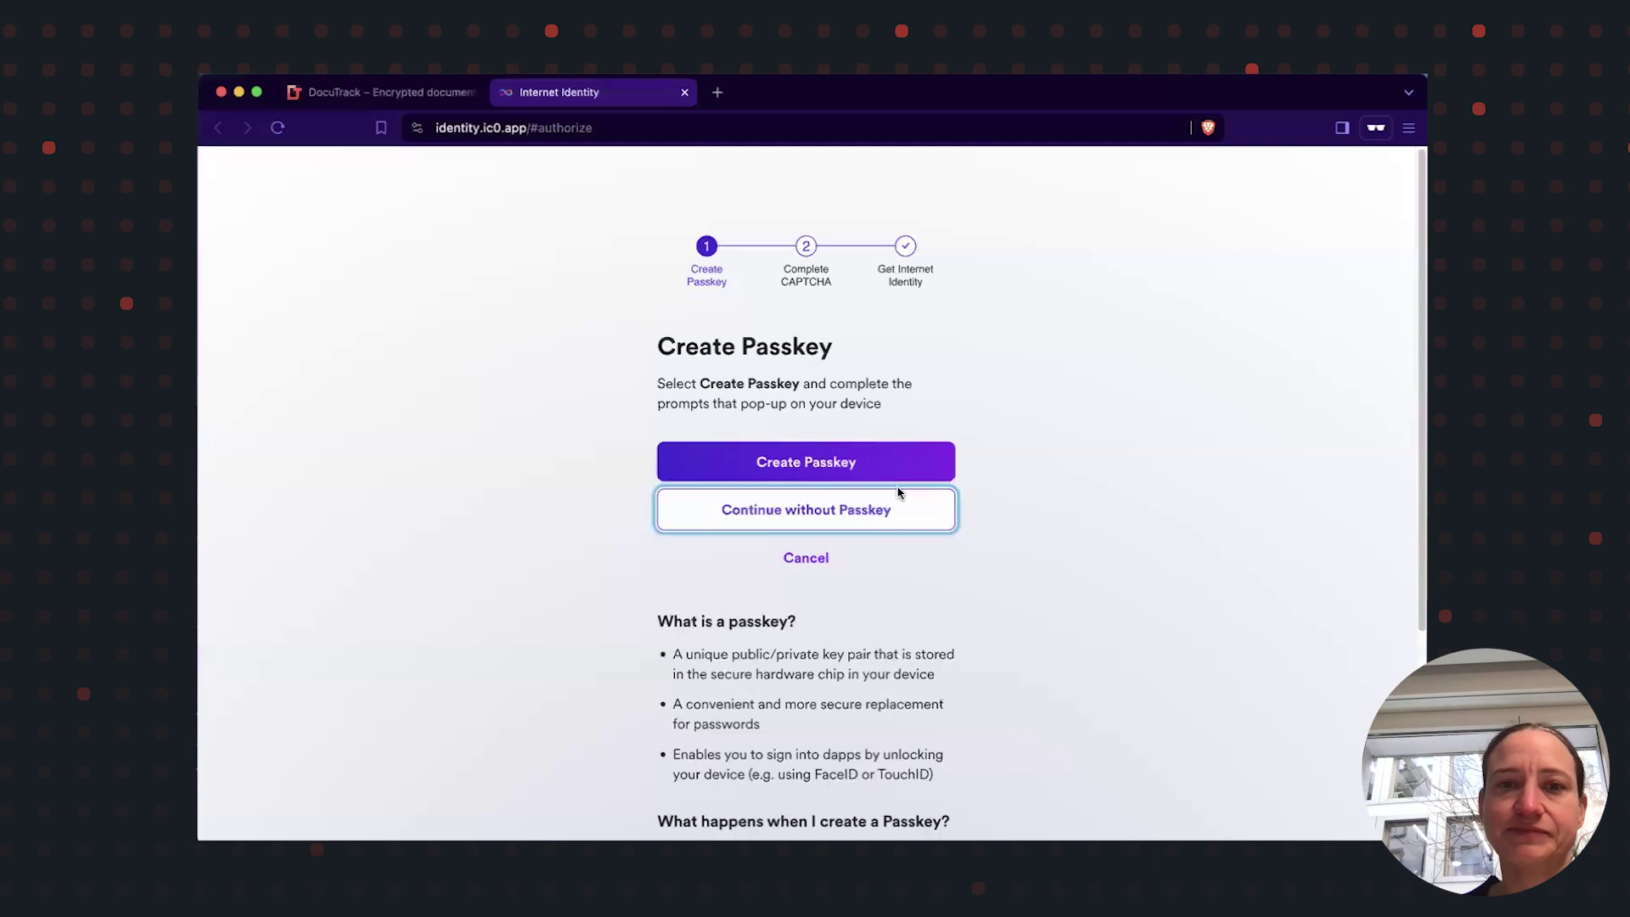
{"action": "left_click", "coordinate": [858, 466]}
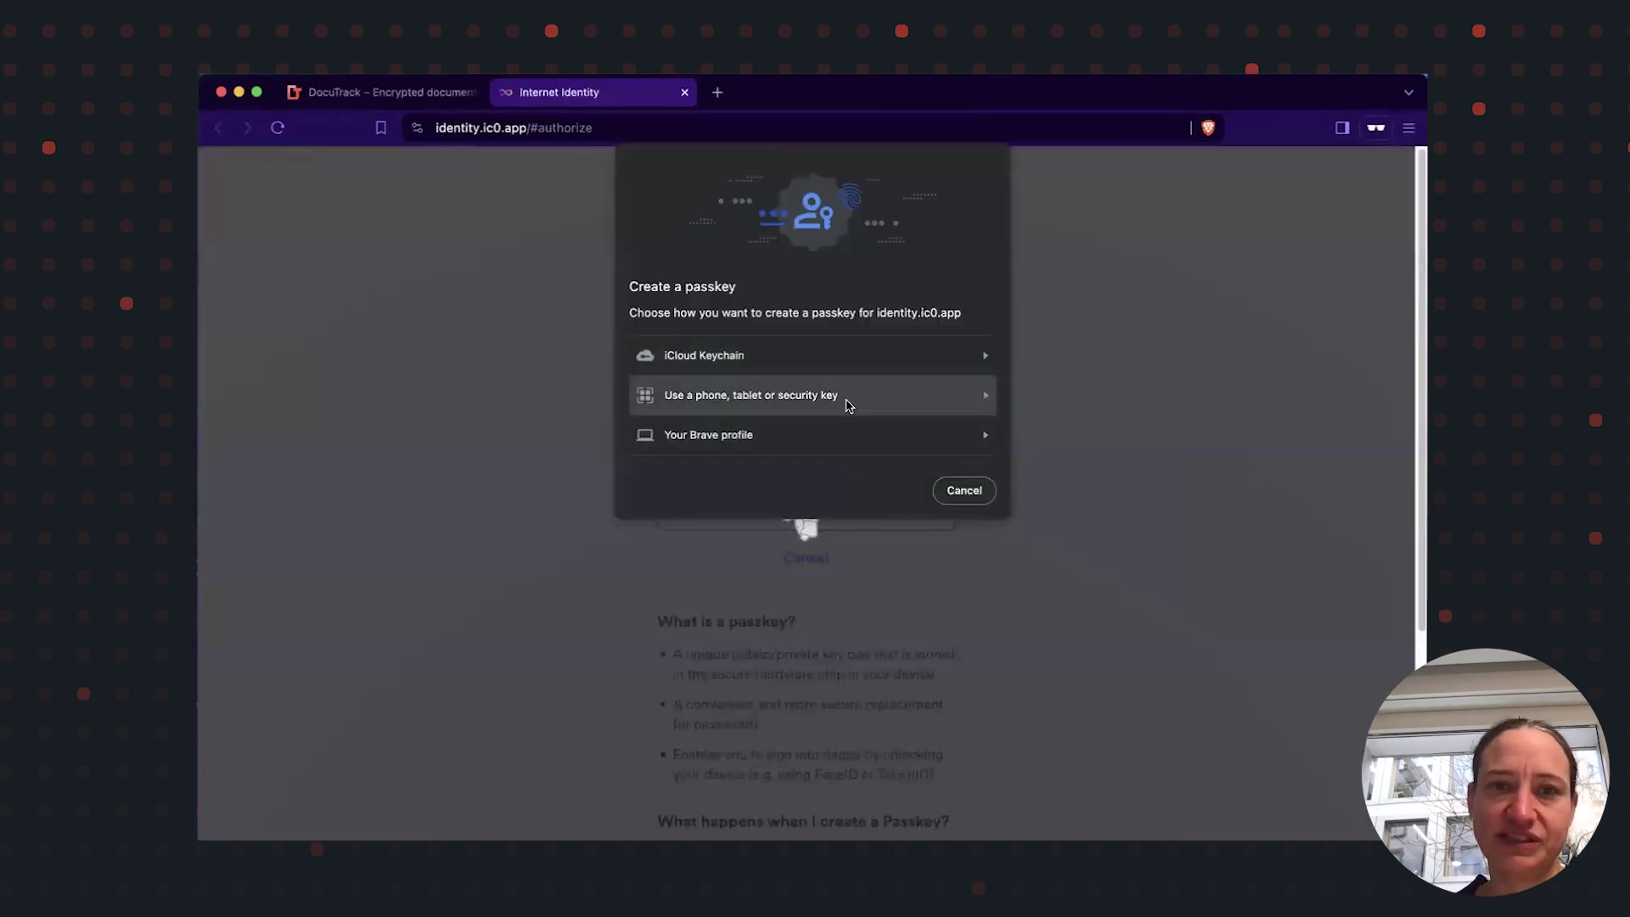
{"action": "left_click", "coordinate": [769, 441]}
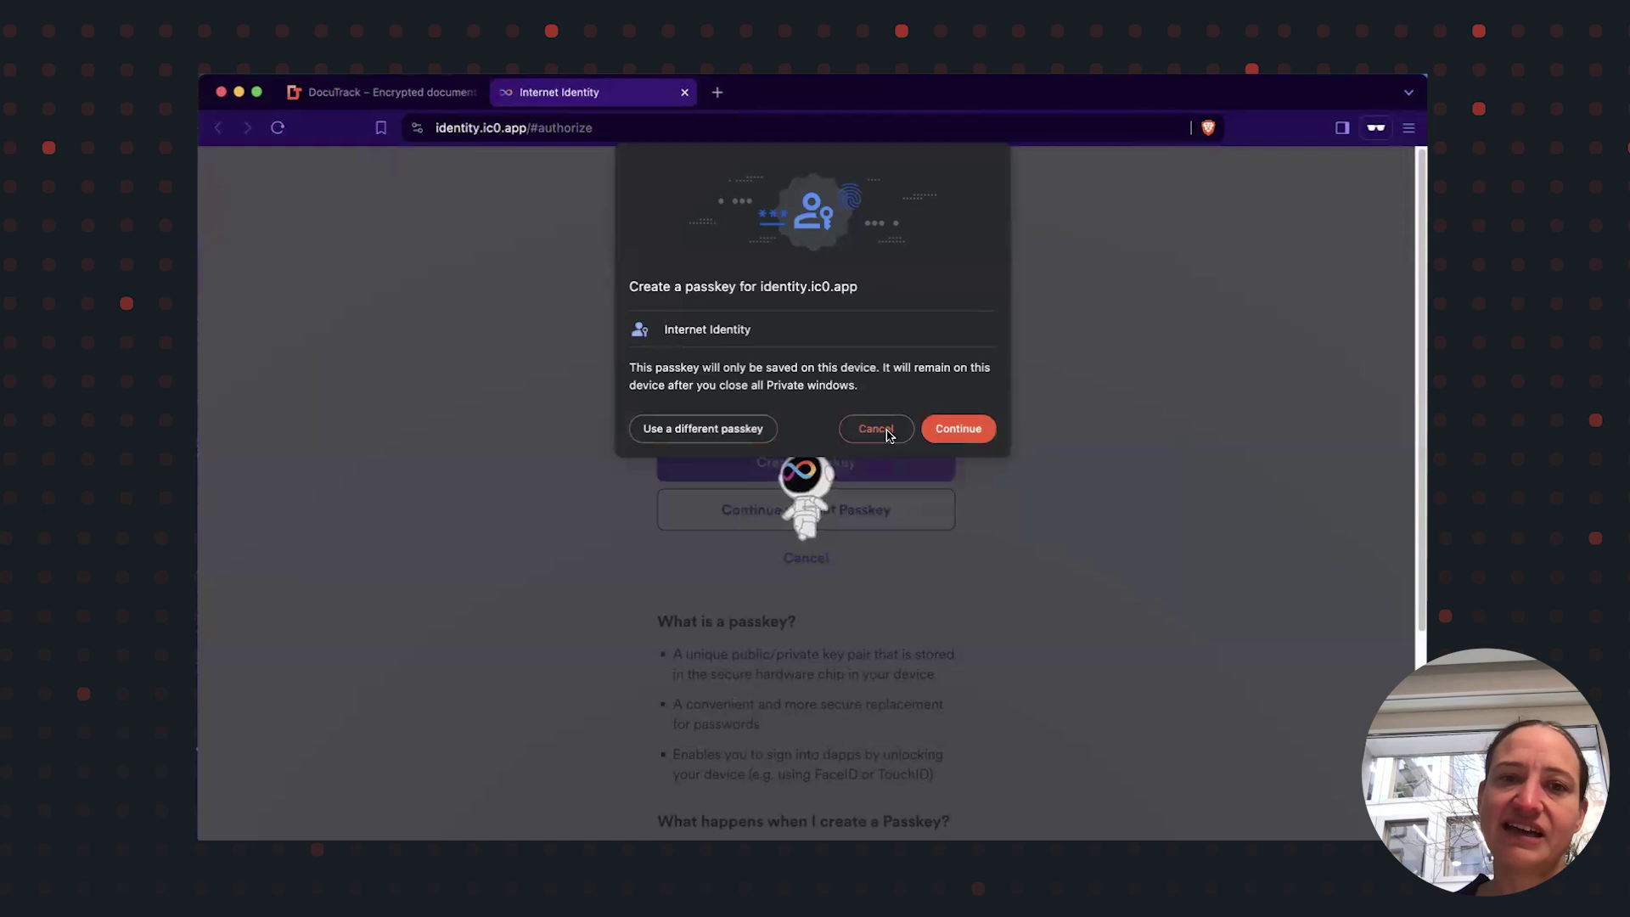
{"action": "left_click", "coordinate": [973, 431]}
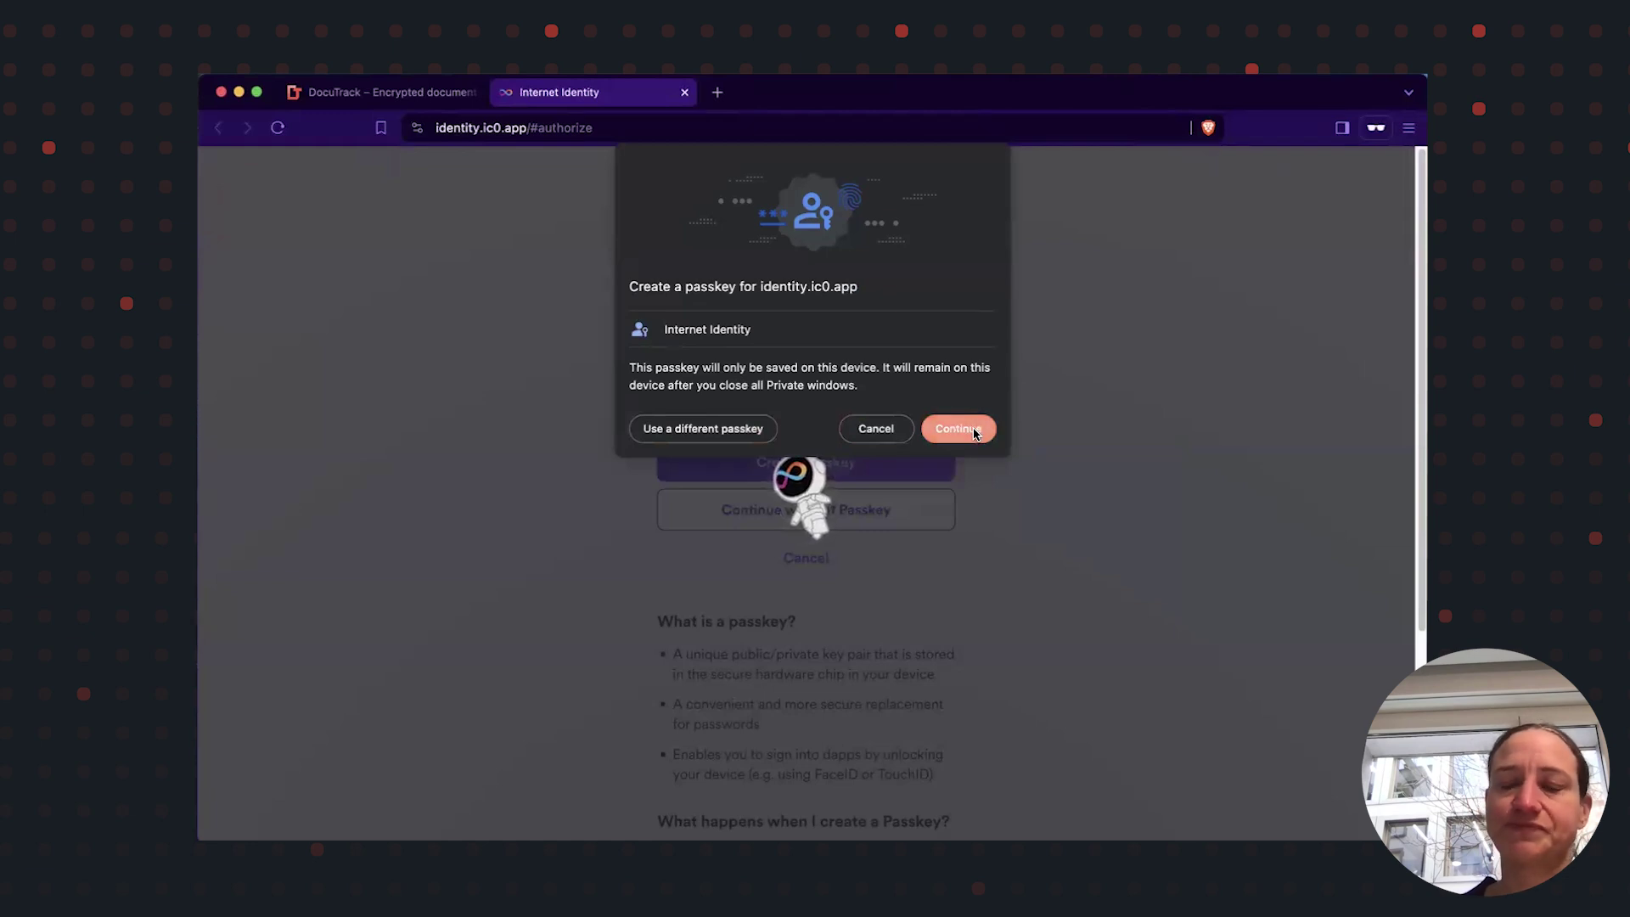
{"action": "left_click", "coordinate": [969, 429]}
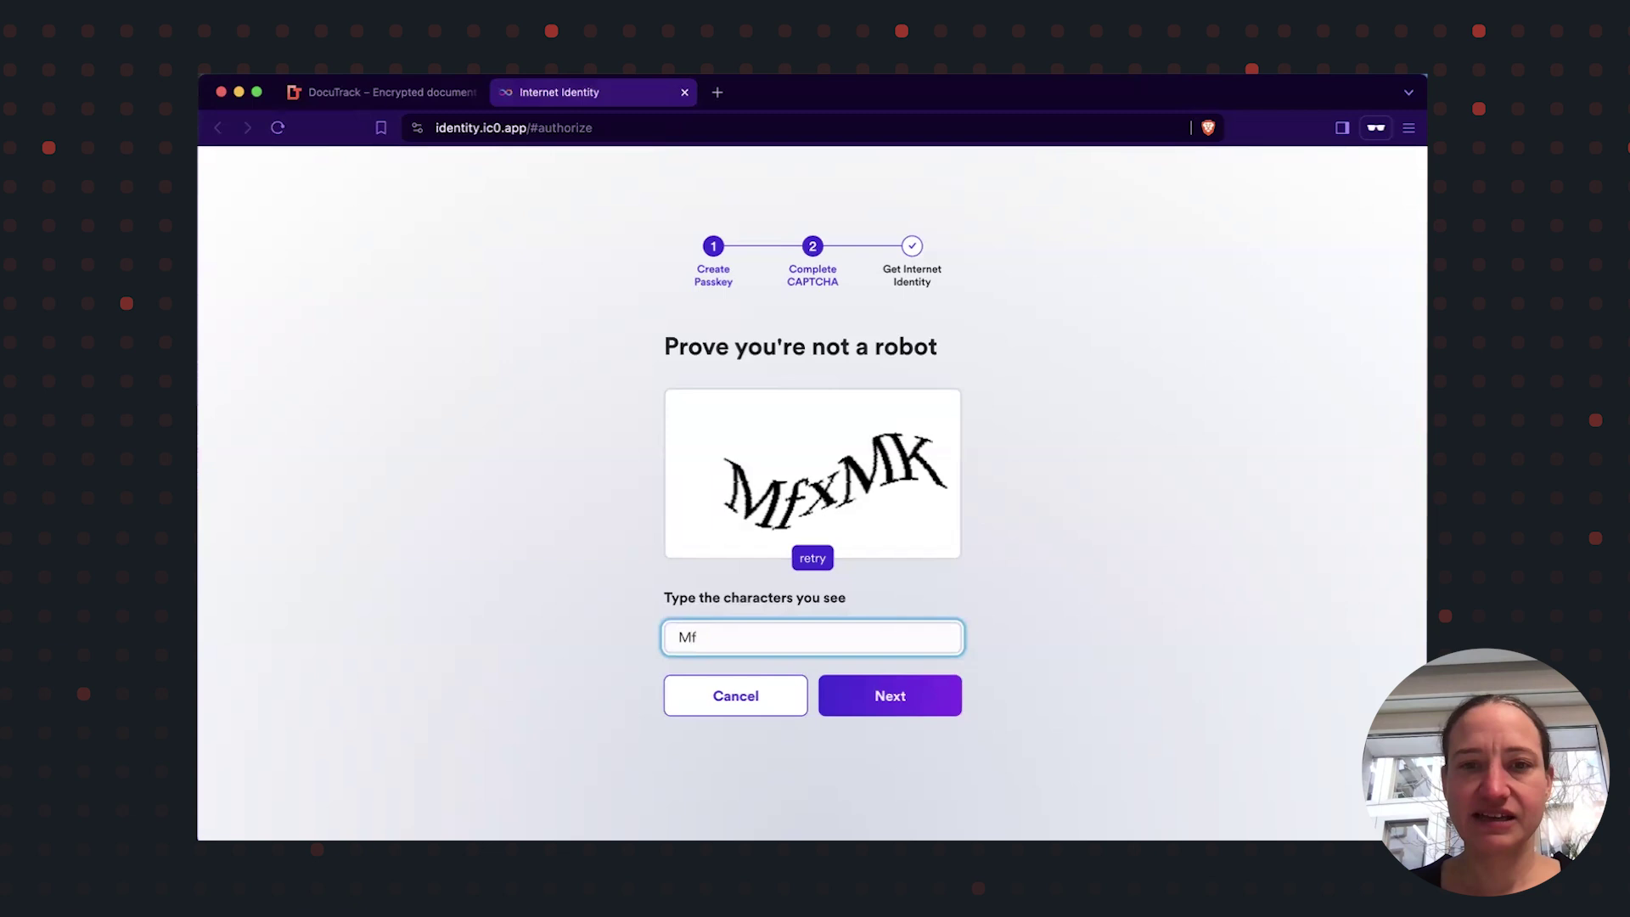
Enter the CAPTCHA answer and continue after noting the new identity number
{"action": "type", "text": "xMK"}
{"action": "key", "text": "Return"}
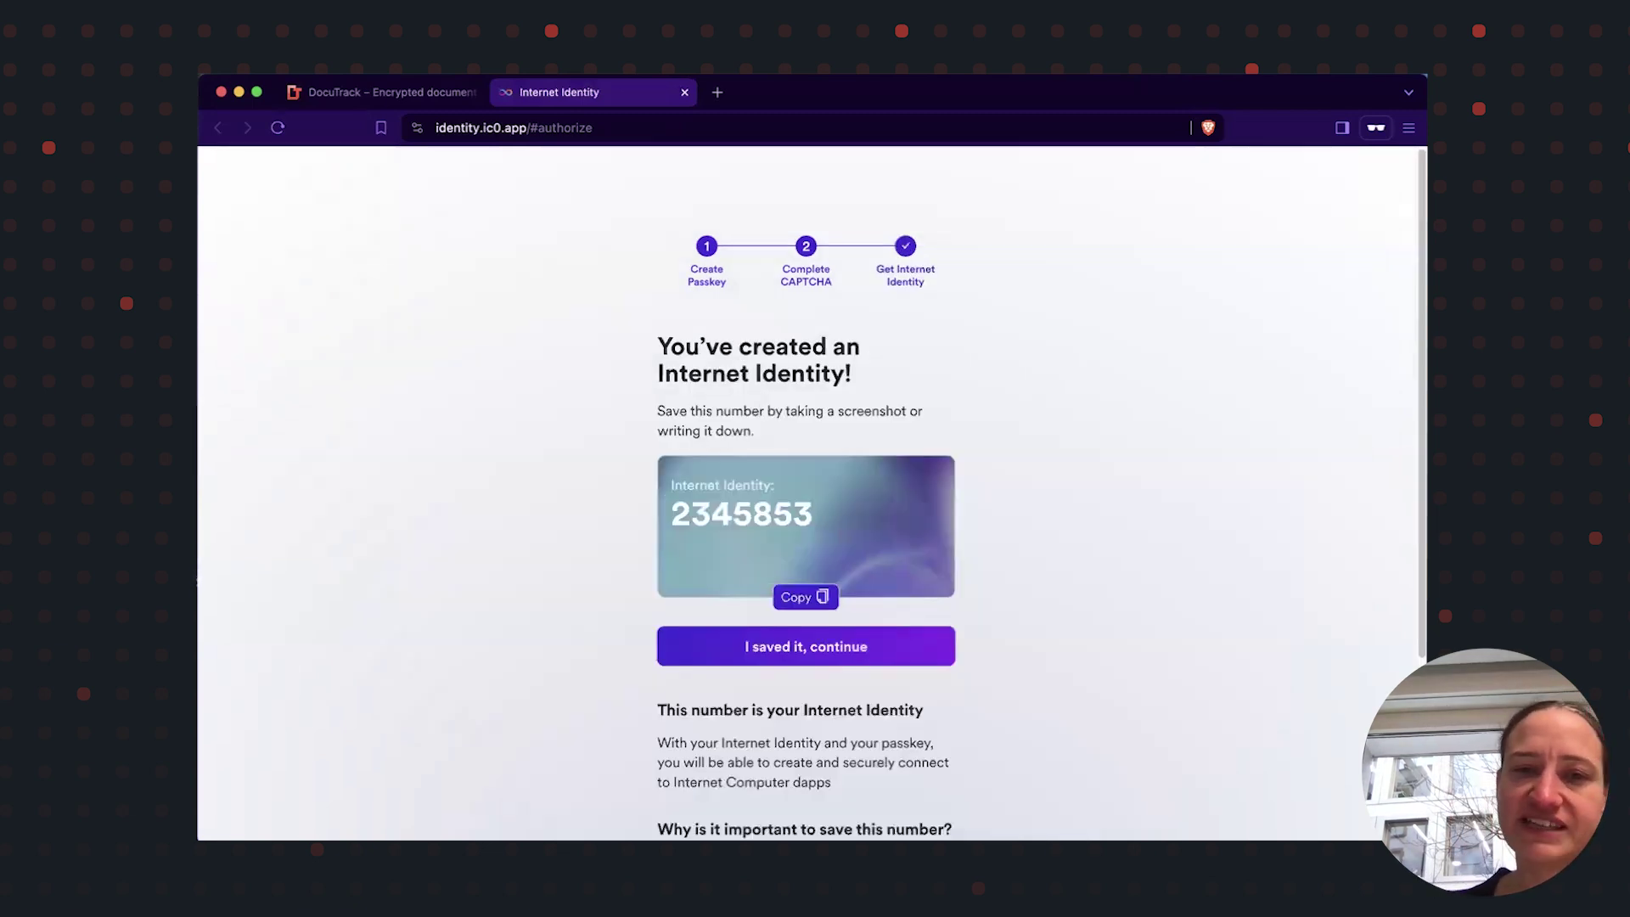
{"action": "left_click", "coordinate": [891, 659]}
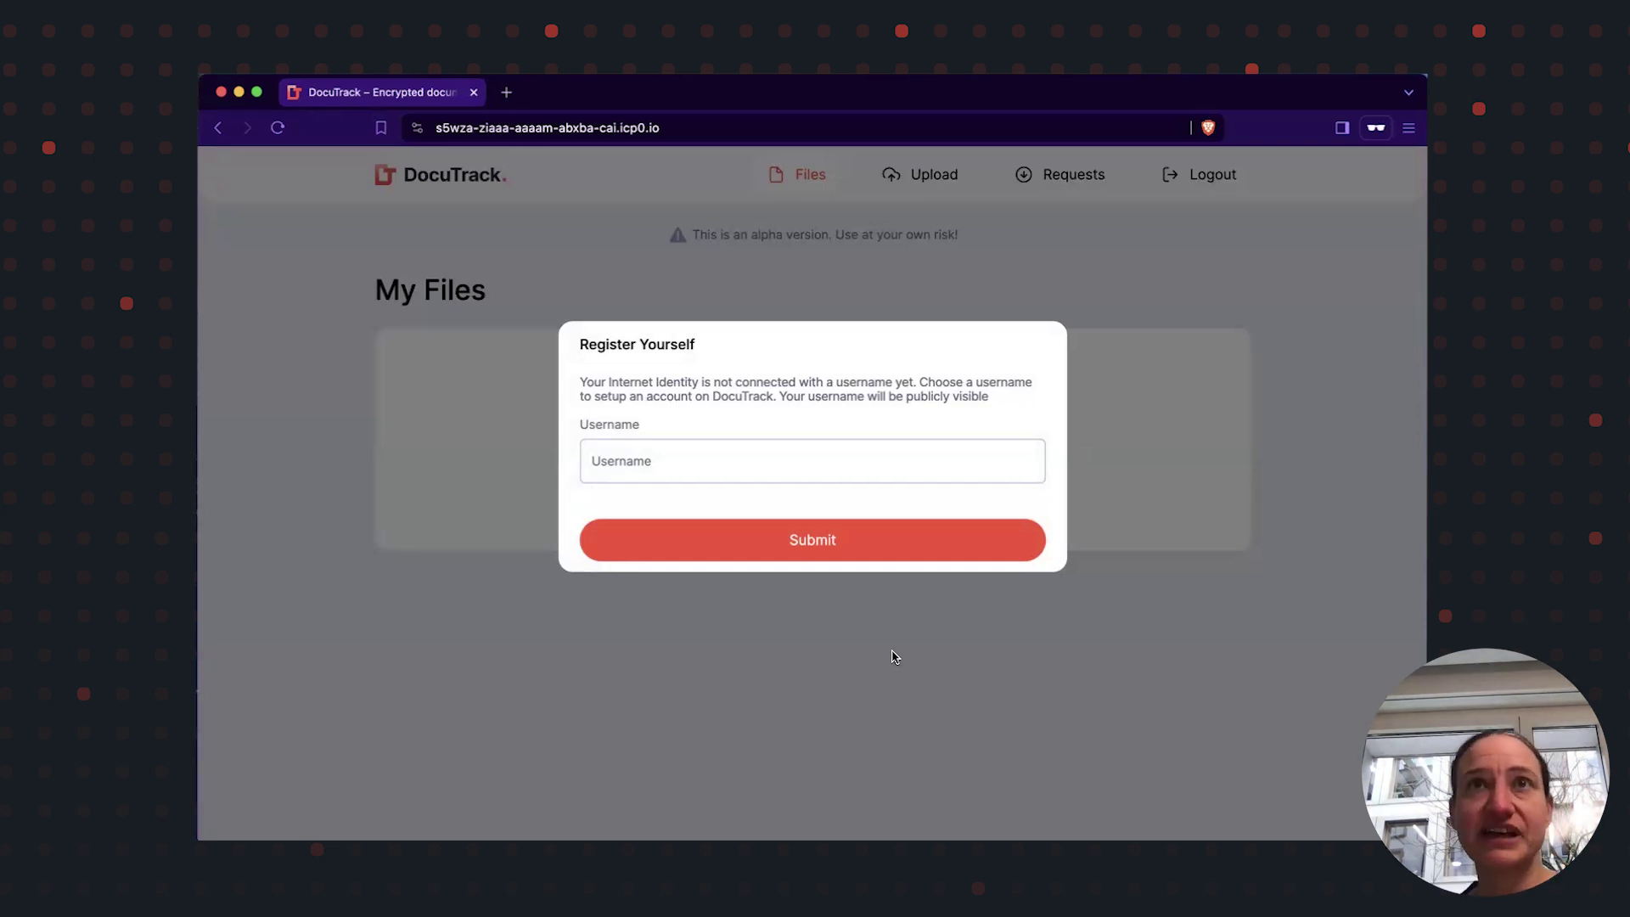
Enter the chosen username in the Username field and submit it
{"action": "left_click", "coordinate": [705, 462]}
{"action": "type", "text": "Minnie Mouse"}
{"action": "key", "text": "Return"}
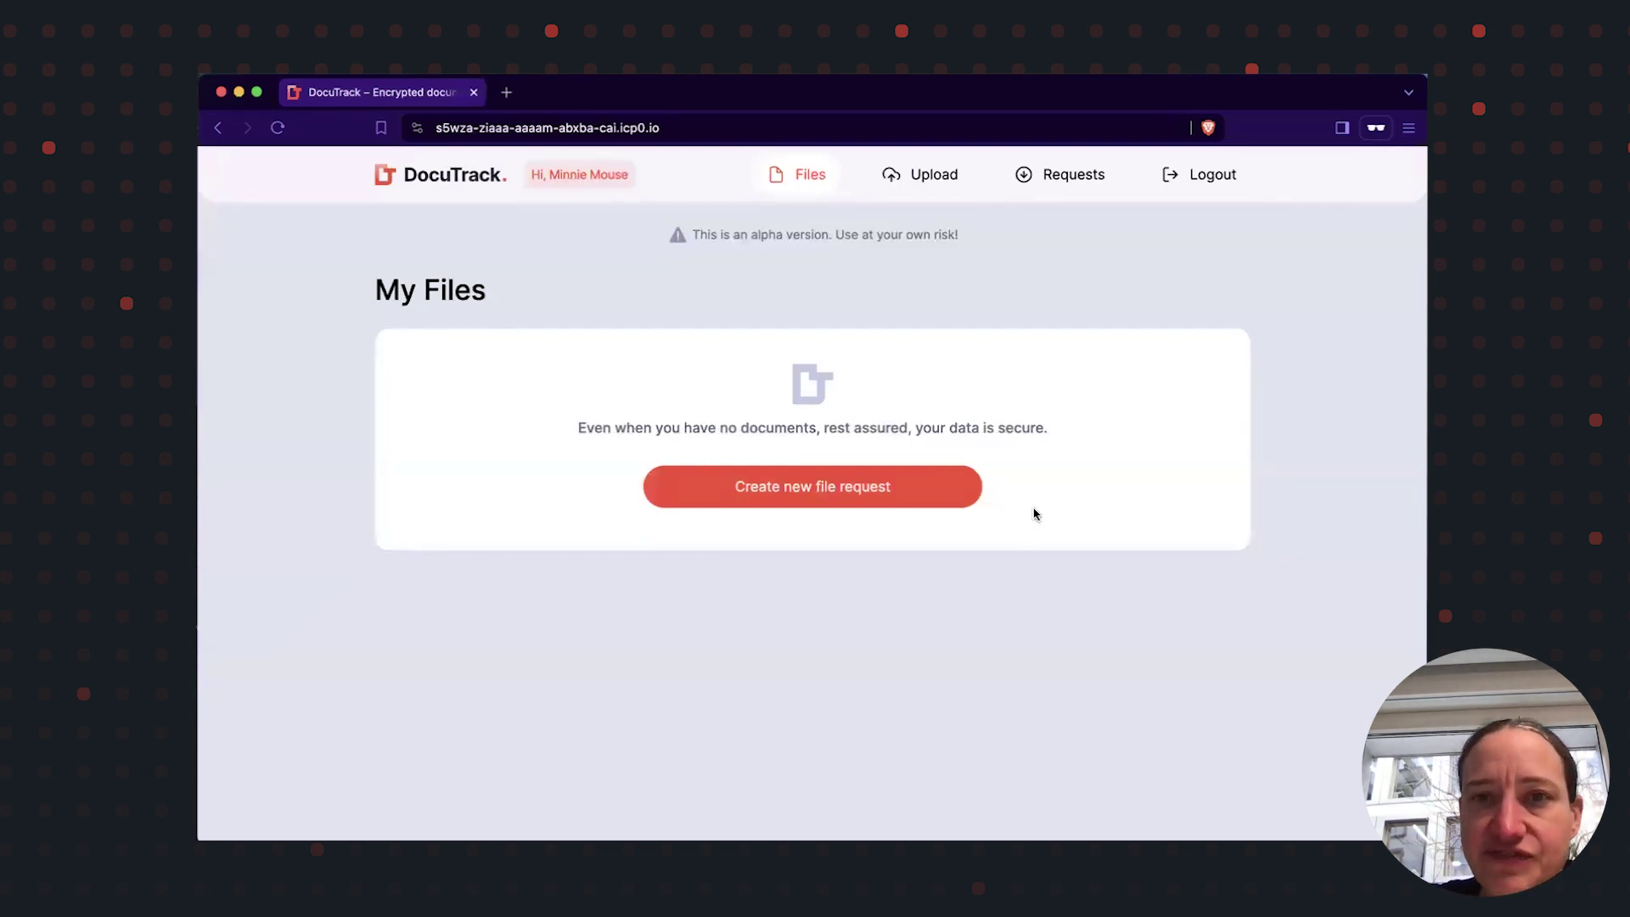
Create a file request named 'Sleeping cat', generate its upload link and copy it
{"action": "left_click", "coordinate": [1084, 176]}
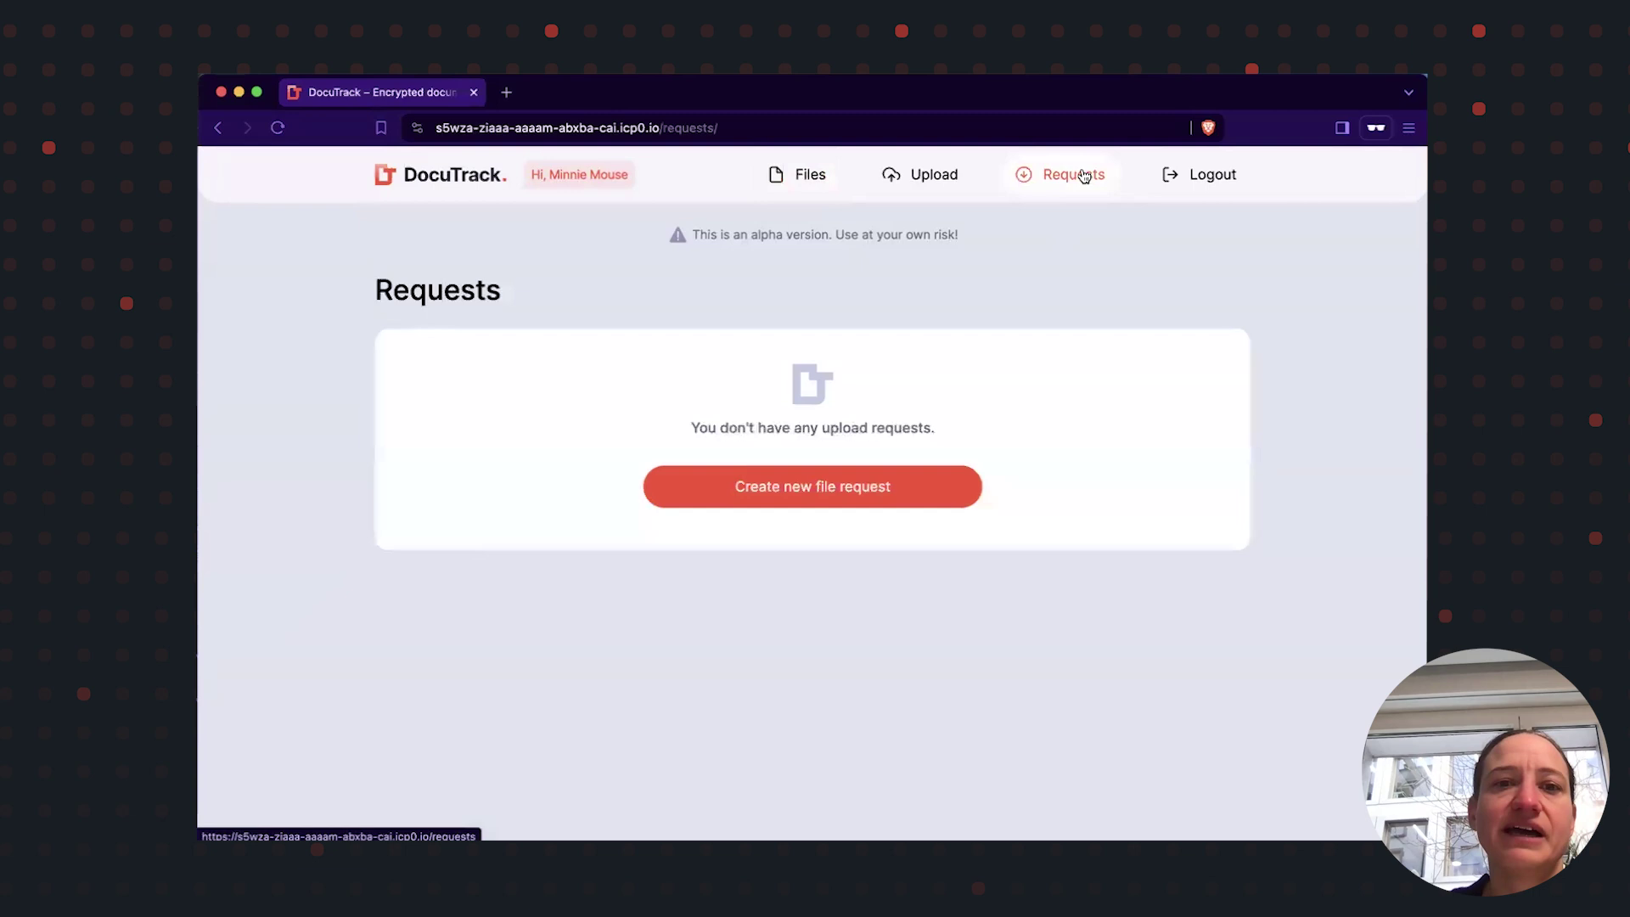
{"action": "left_click", "coordinate": [831, 510]}
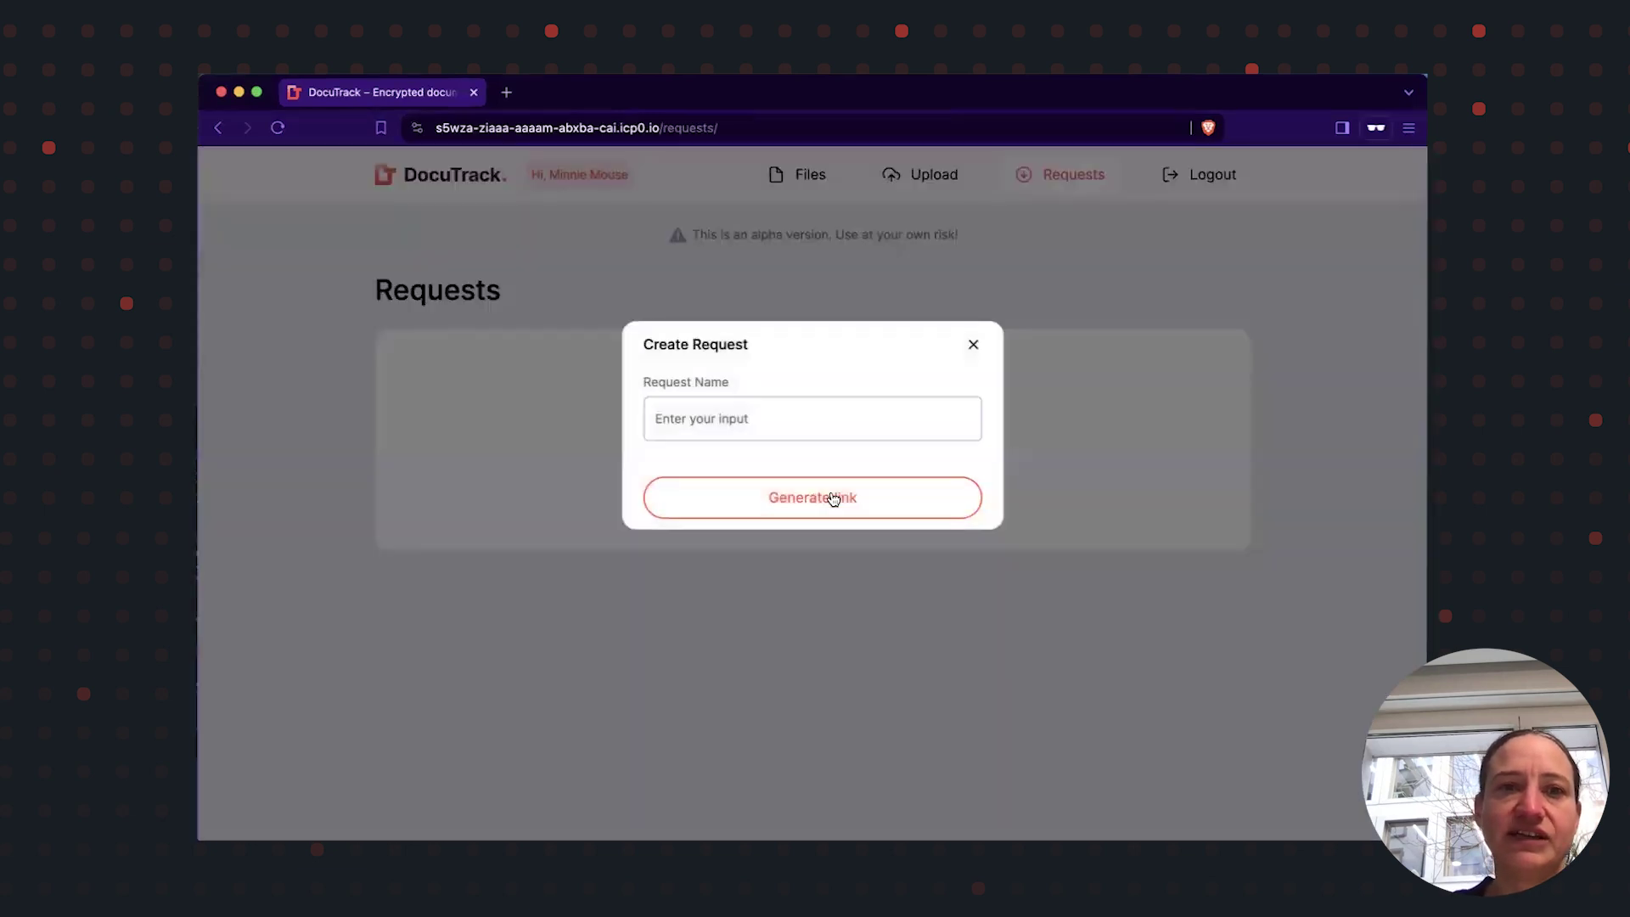
{"action": "left_click", "coordinate": [812, 416]}
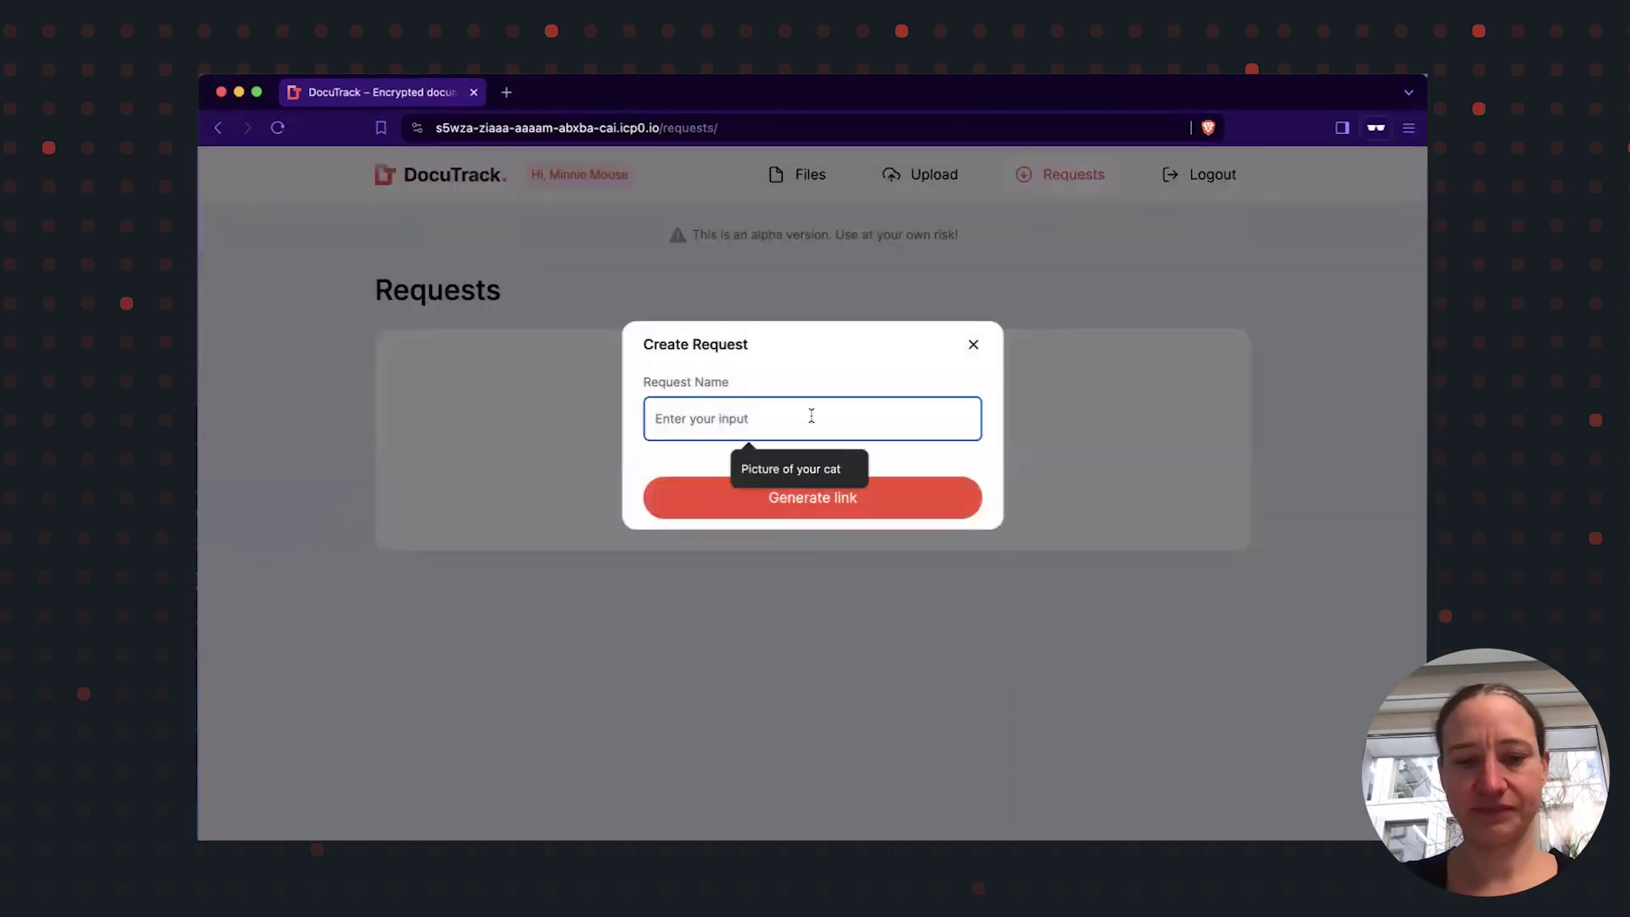
{"action": "type", "text": "Sleep"}
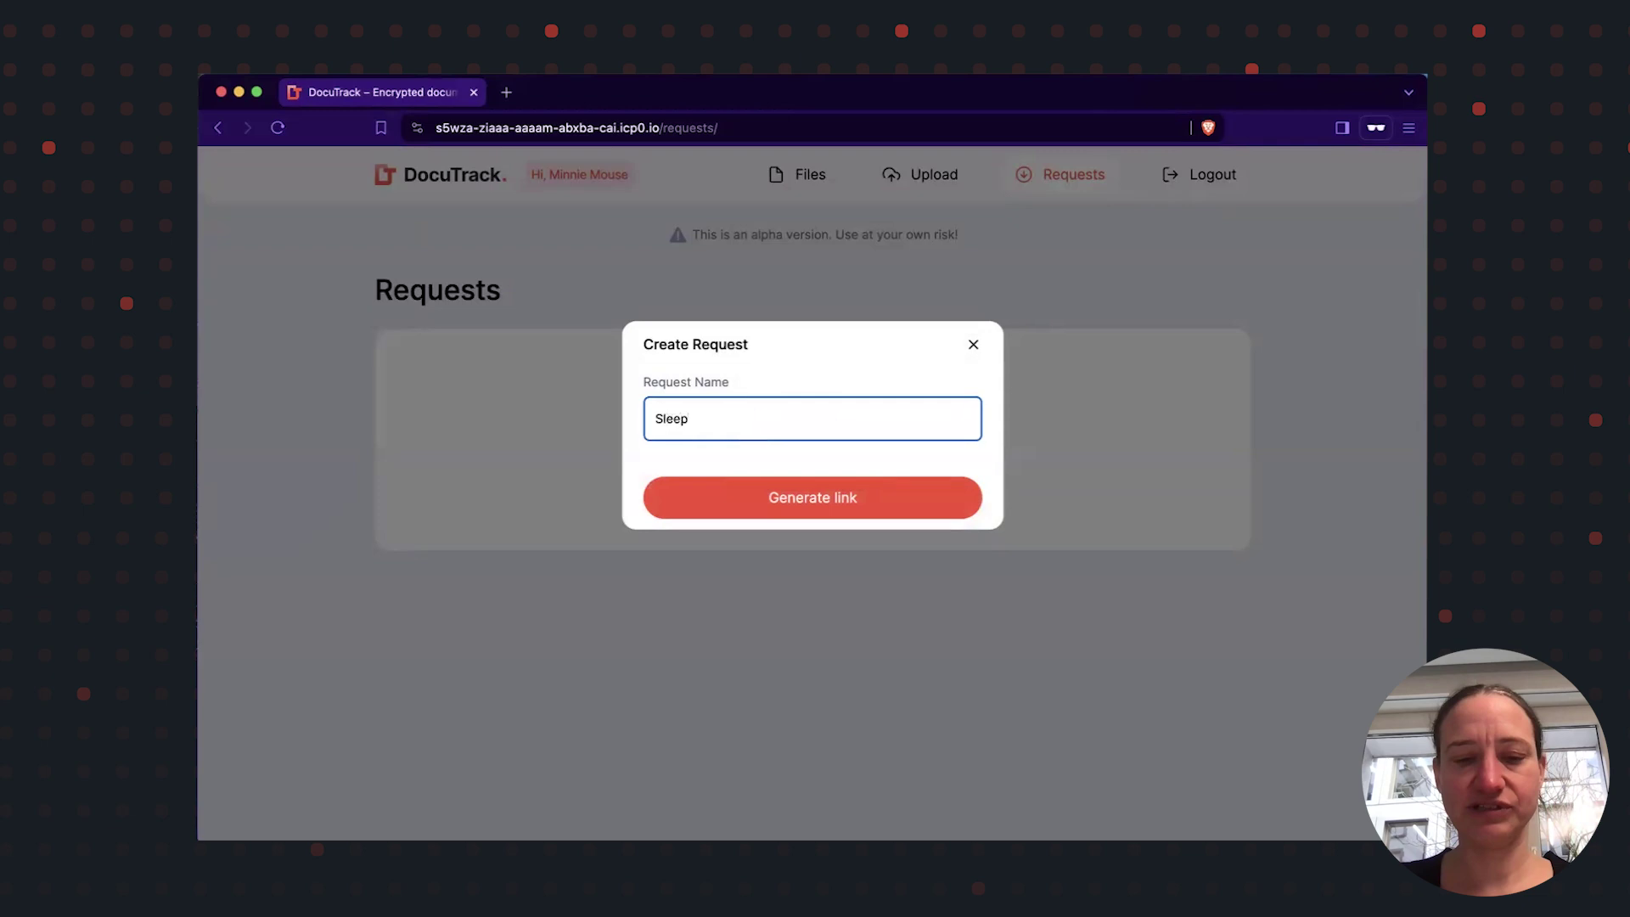
{"action": "type", "text": "ing cat"}
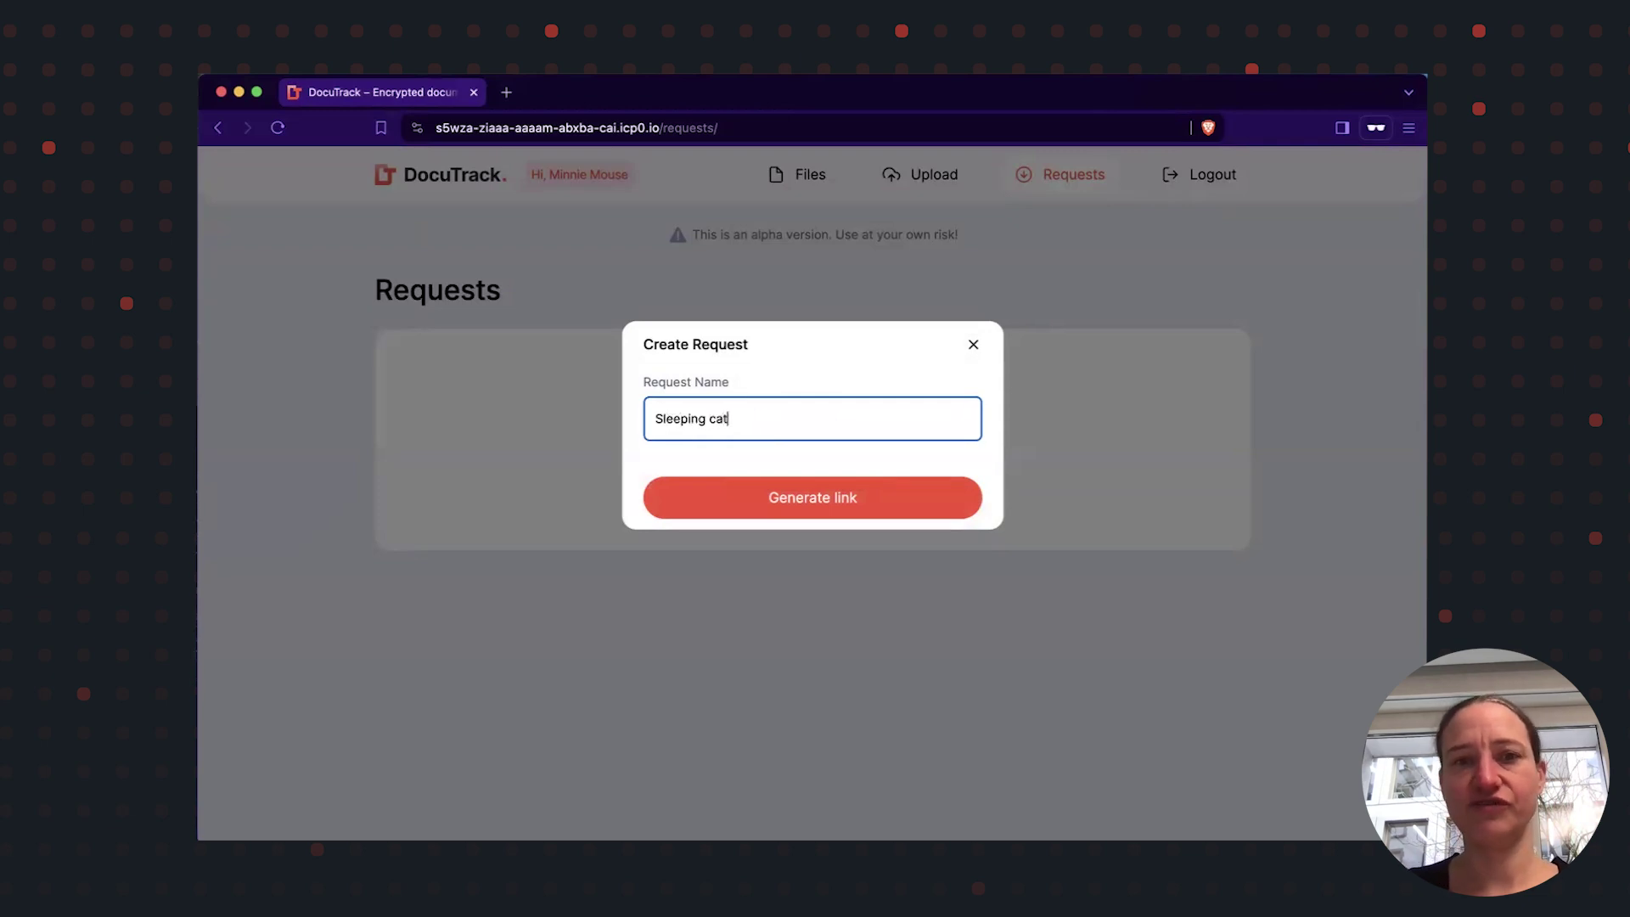
{"action": "left_click", "coordinate": [803, 488]}
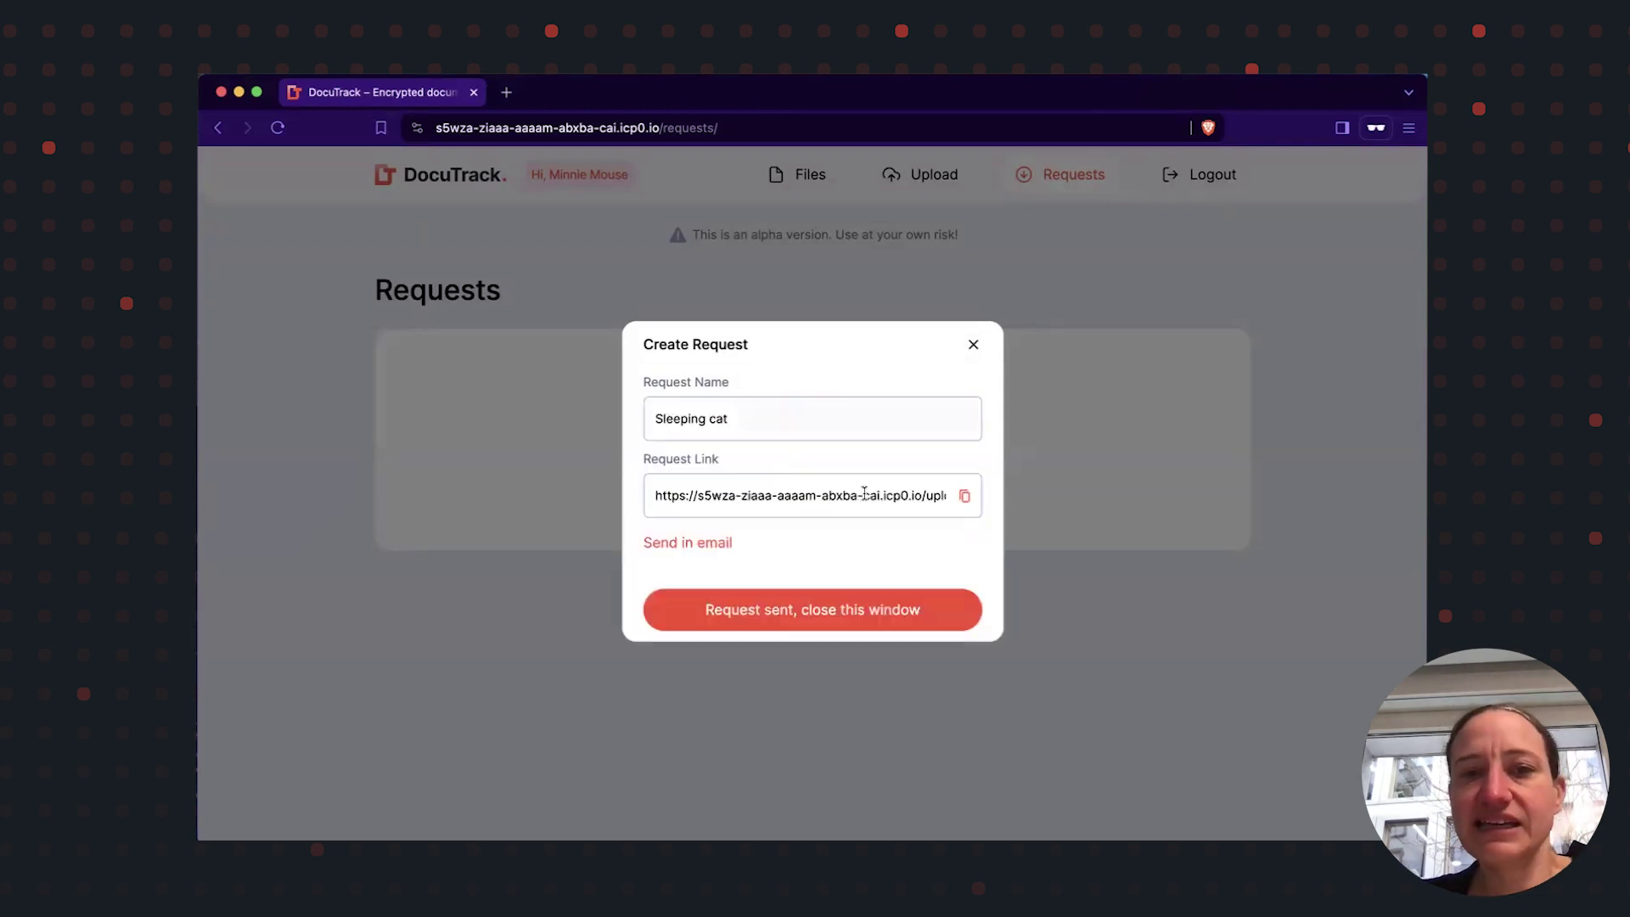
{"action": "left_click", "coordinate": [965, 497]}
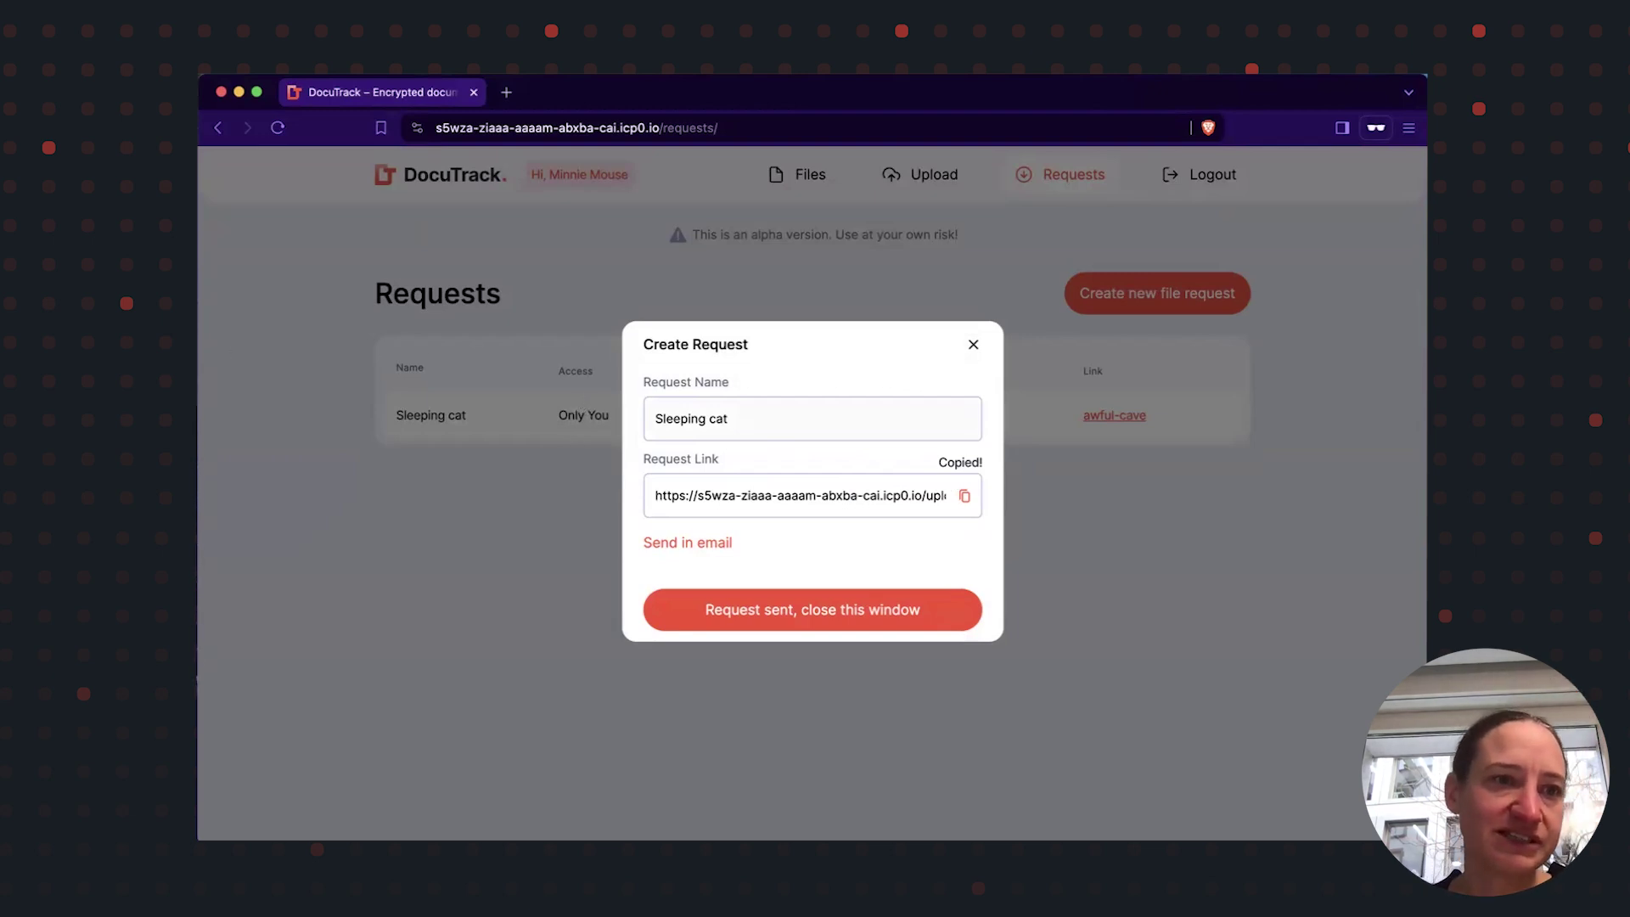
Load the copied request link in the Chrome incognito window's address bar
{"action": "key", "text": "super+Tab"}
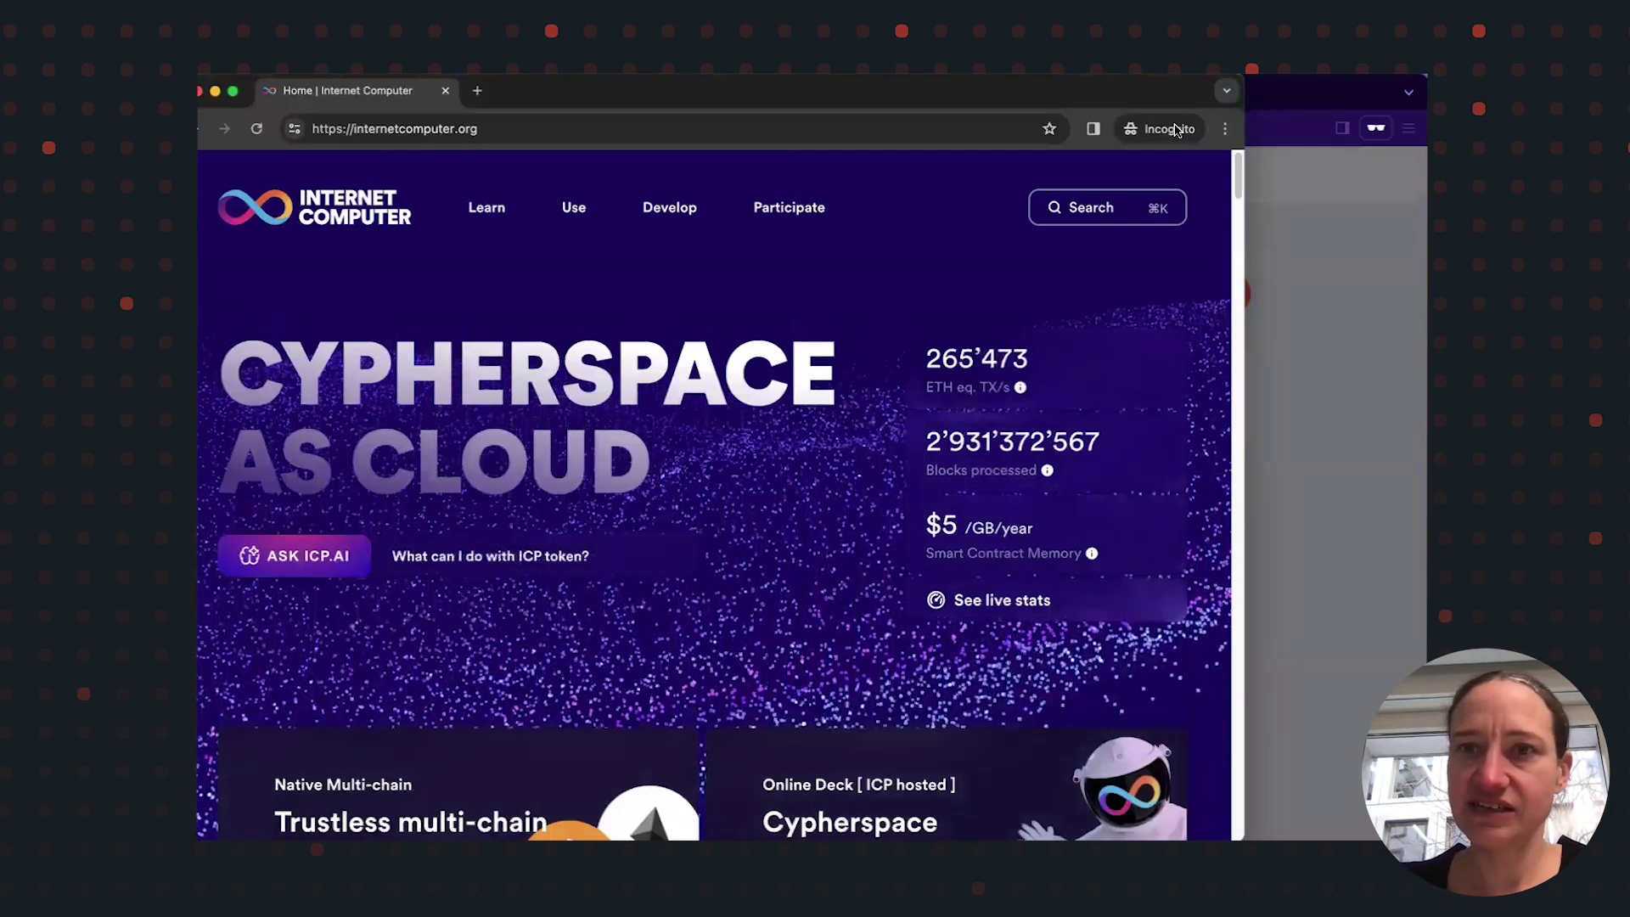
{"action": "left_click", "coordinate": [507, 129]}
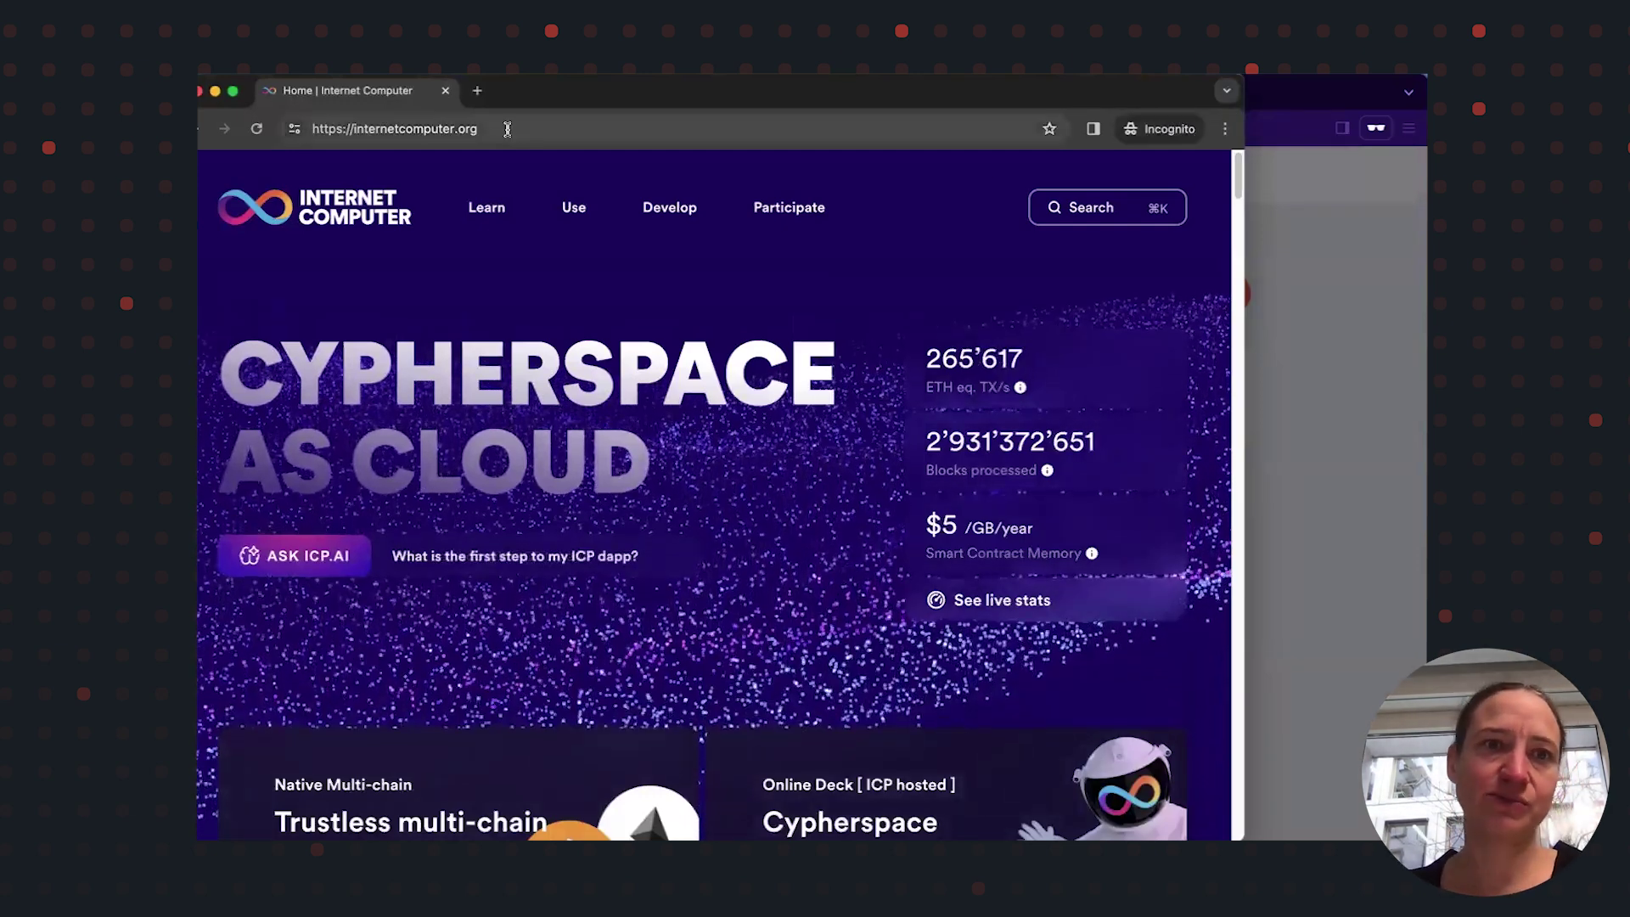
{"action": "key", "text": "super+v"}
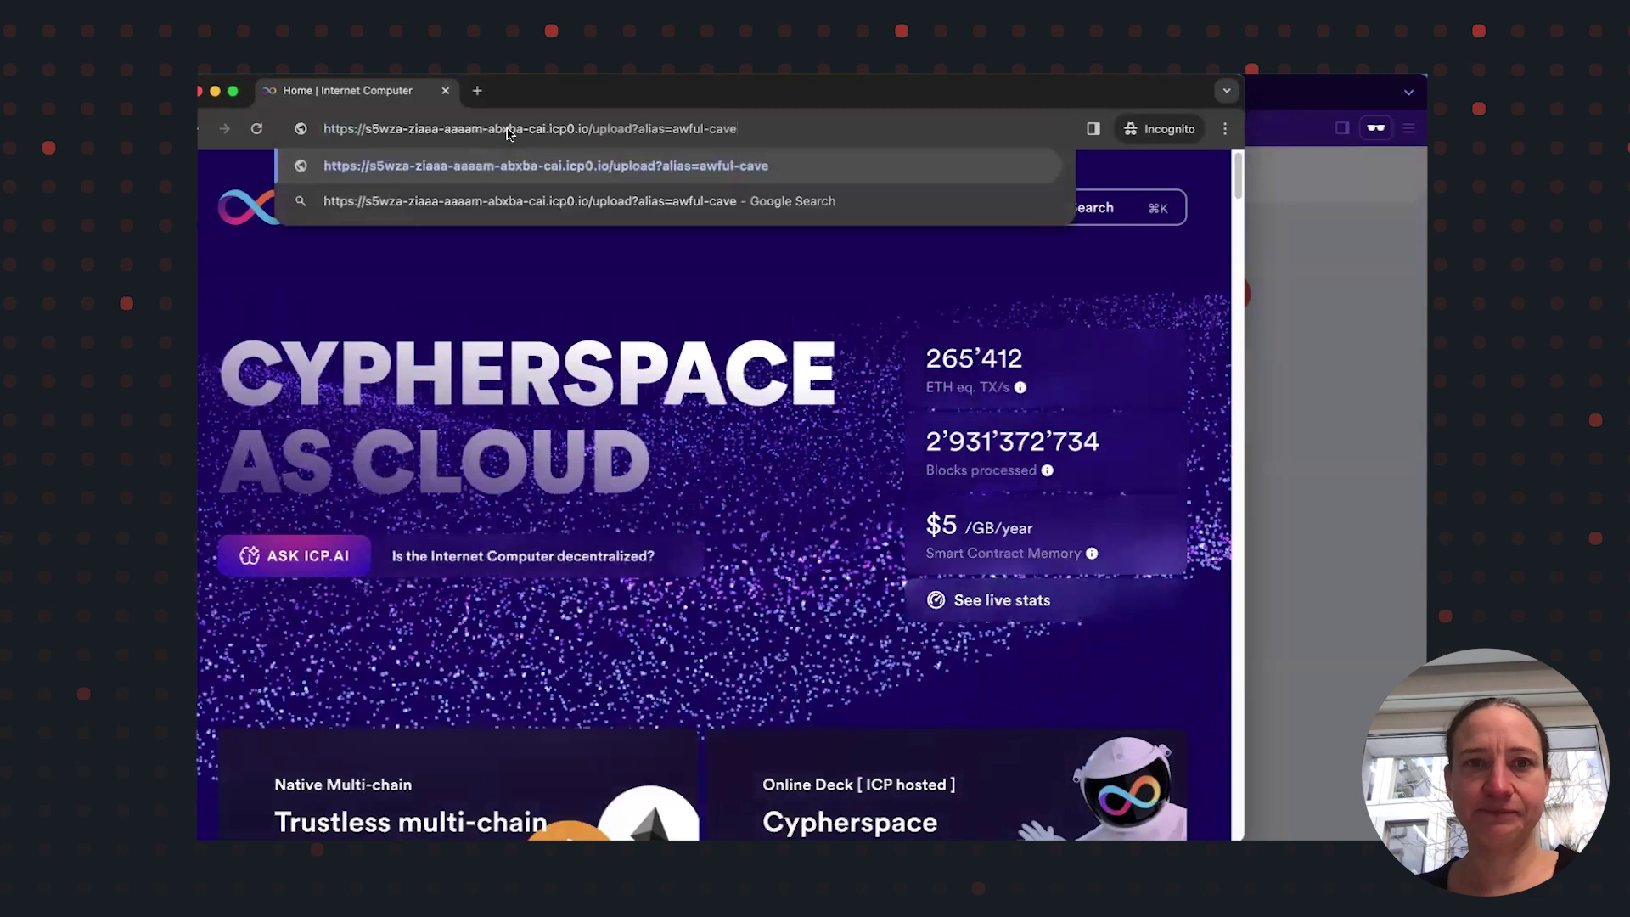
{"action": "key", "text": "Return"}
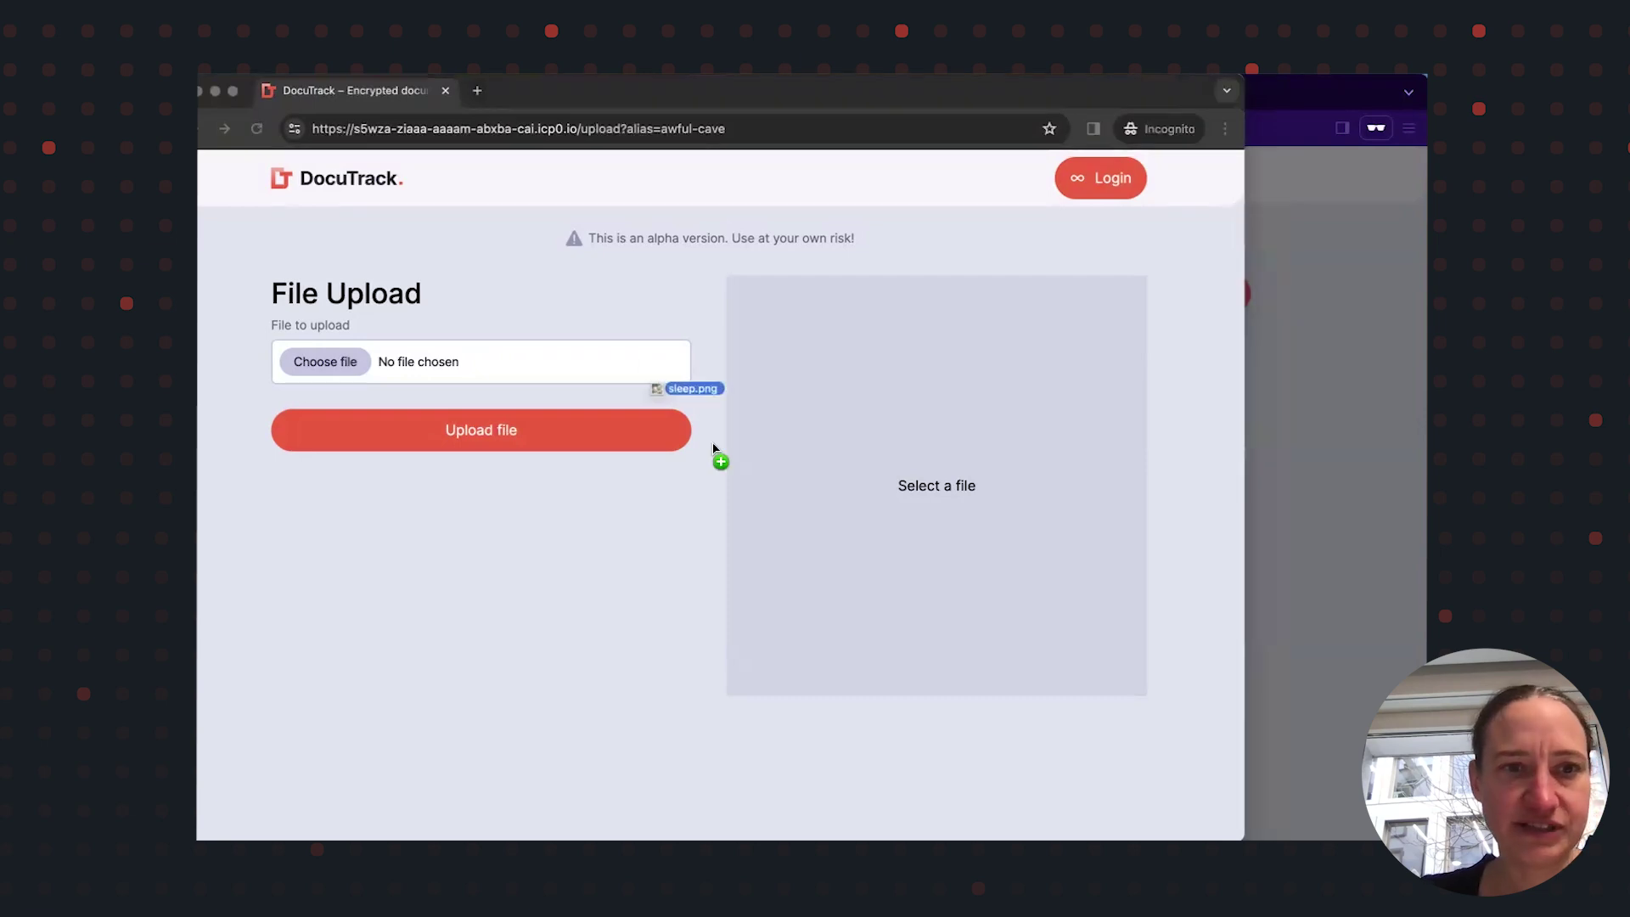
Drop sleep.png onto the file input and upload it to the request
{"action": "left_click_drag", "start_coordinate": [716, 455], "coordinate": [571, 372]}
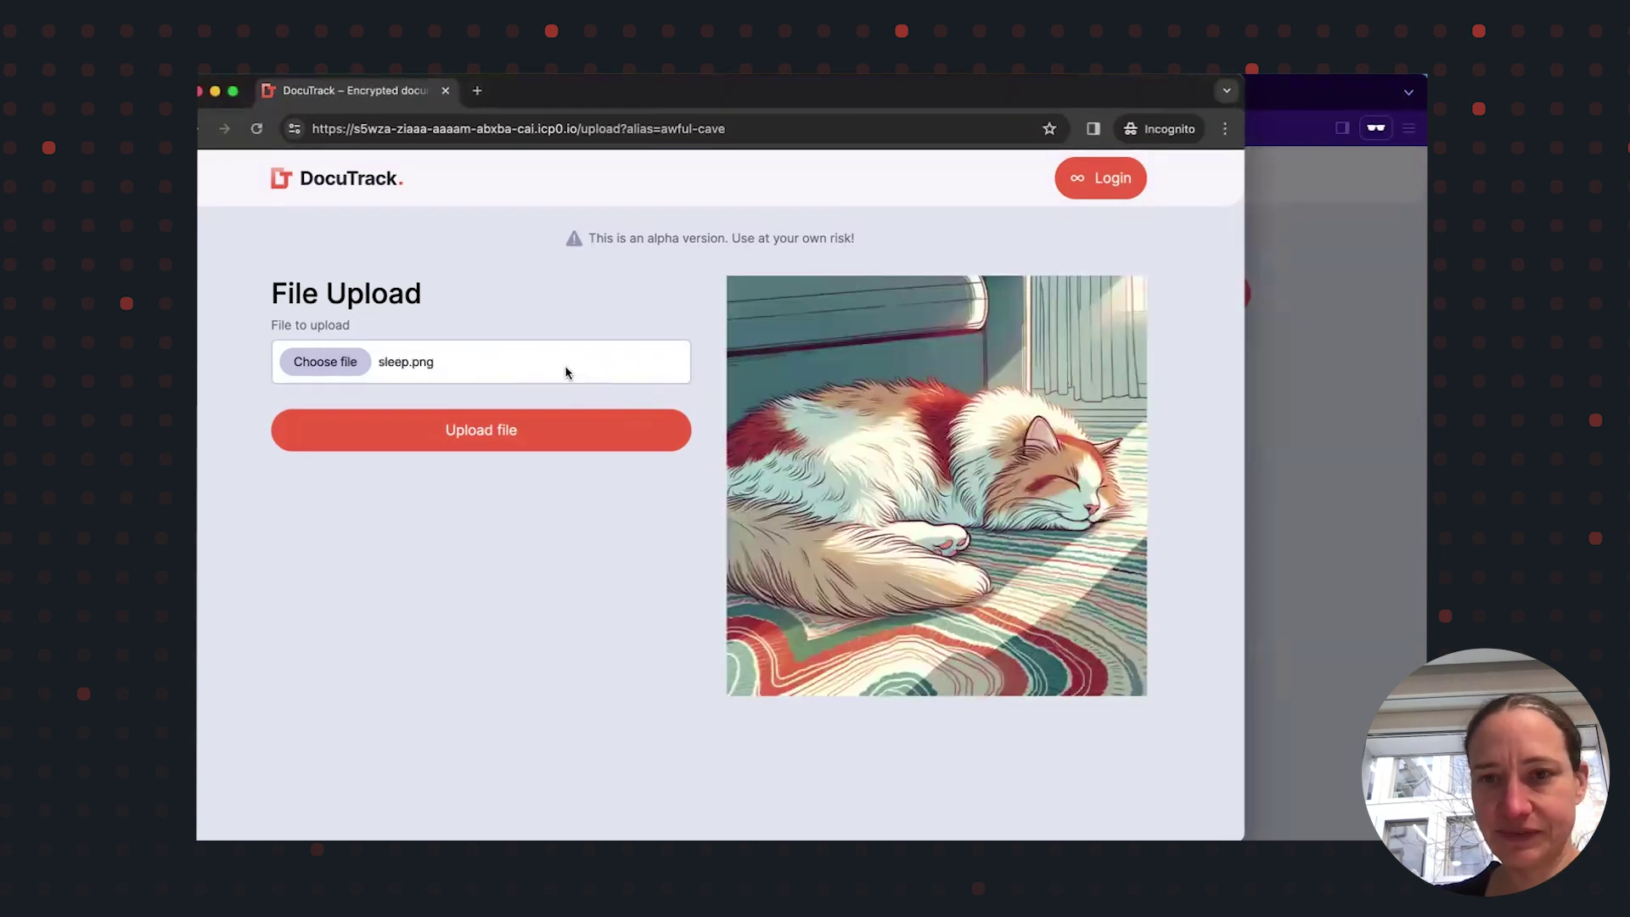
{"action": "left_click", "coordinate": [494, 429]}
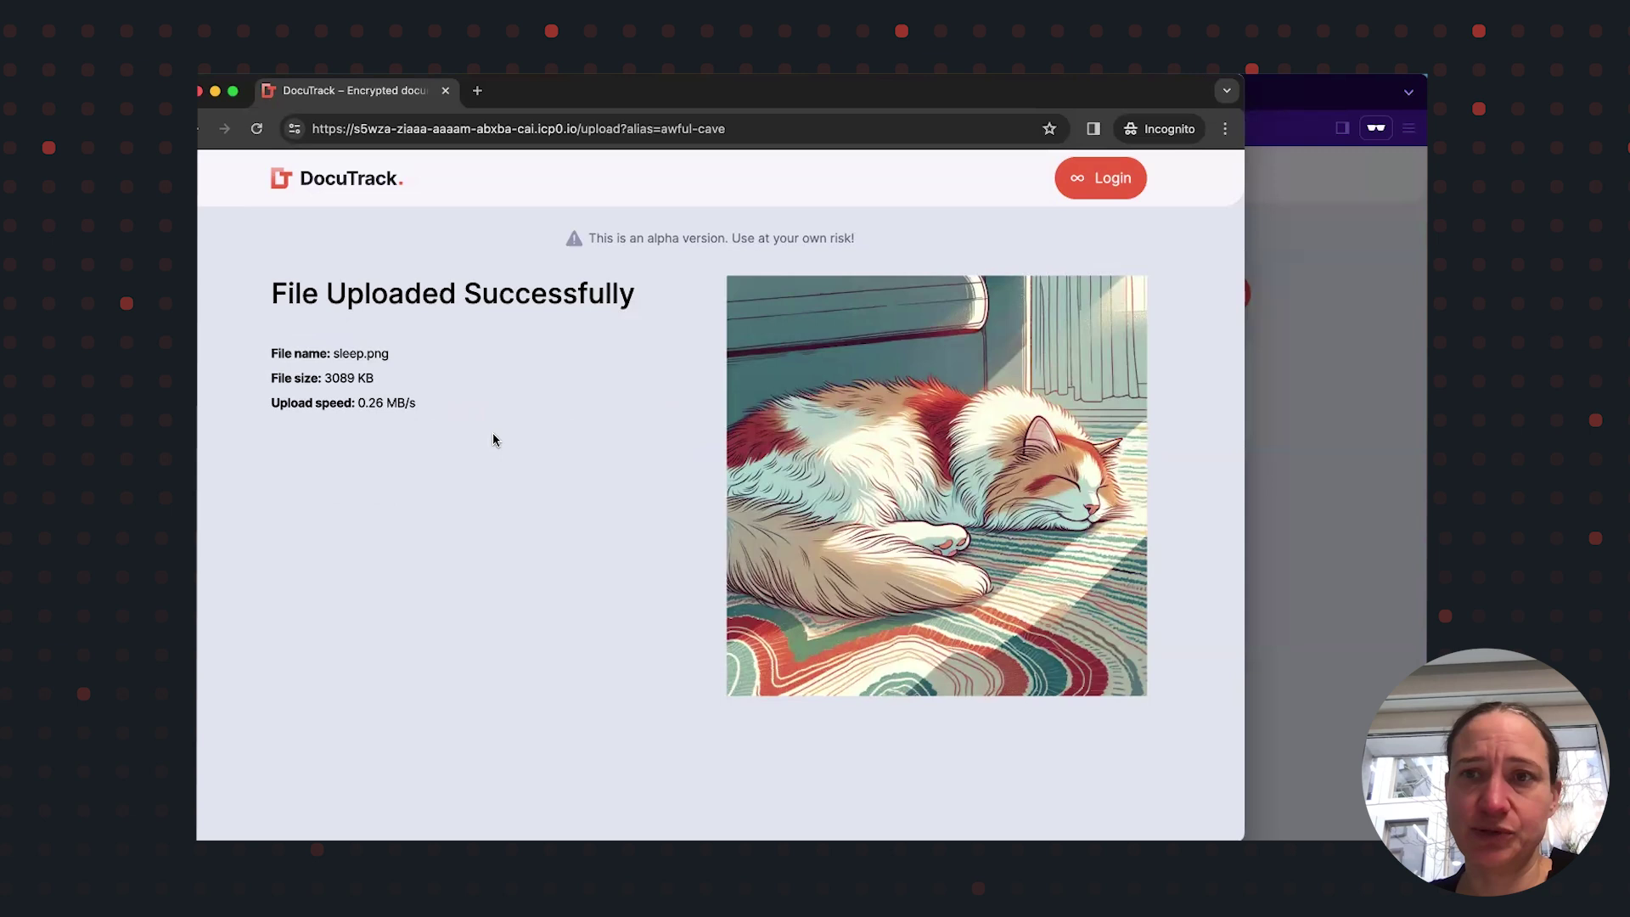
Back in the requester's window, close the Create Request dialog and reload the Requests page
{"action": "left_click", "coordinate": [1401, 344]}
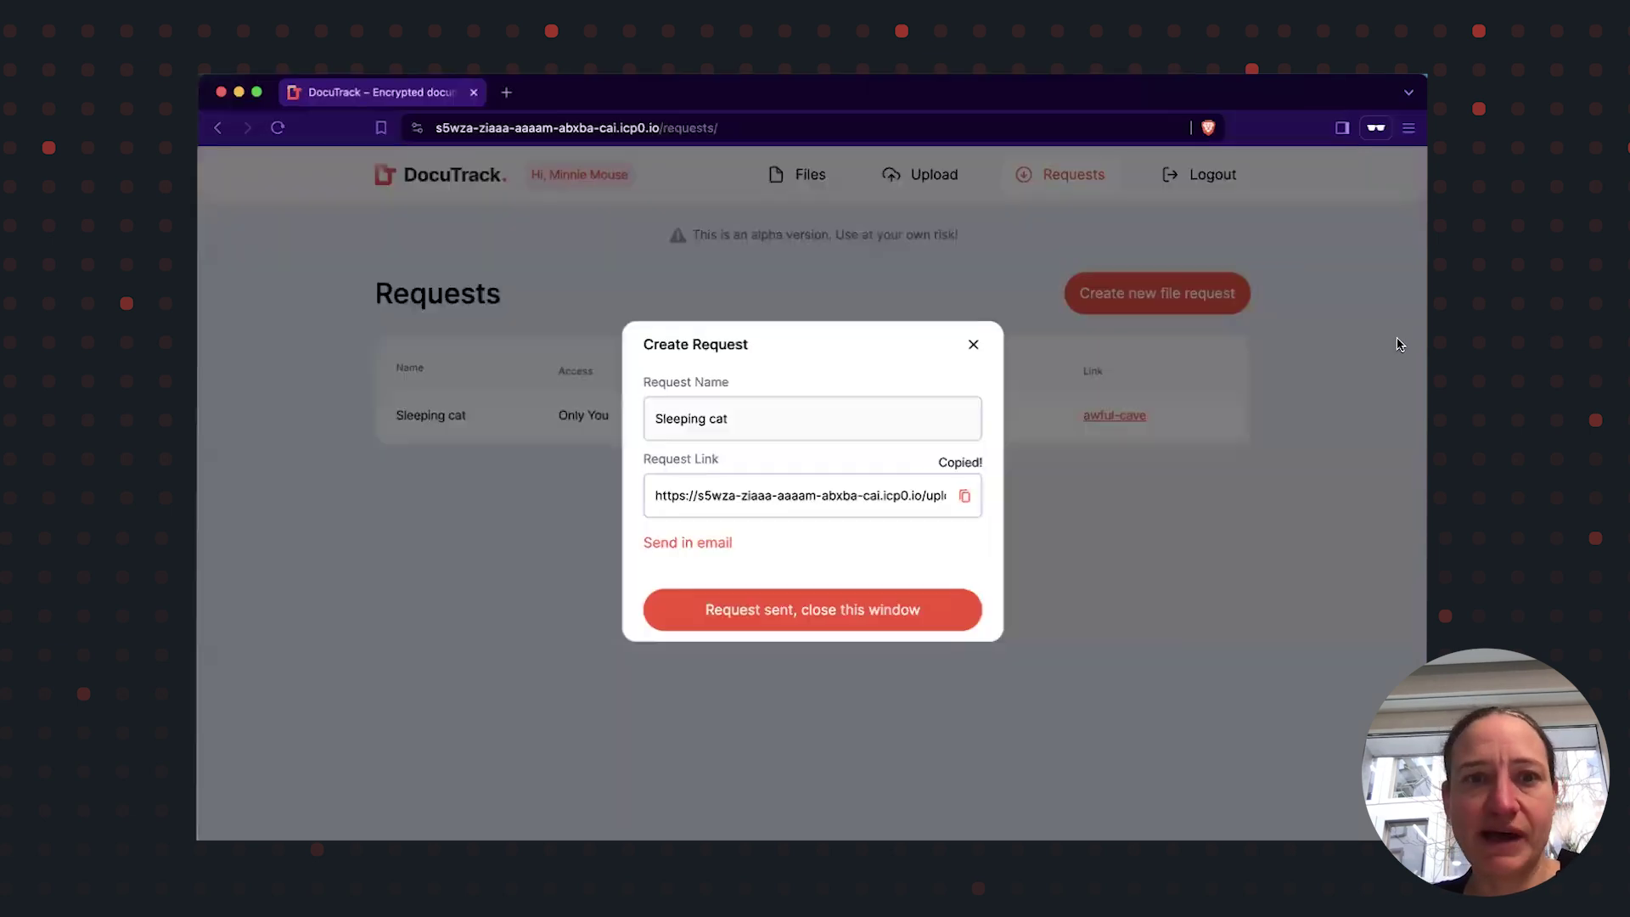
{"action": "left_click", "coordinate": [974, 344]}
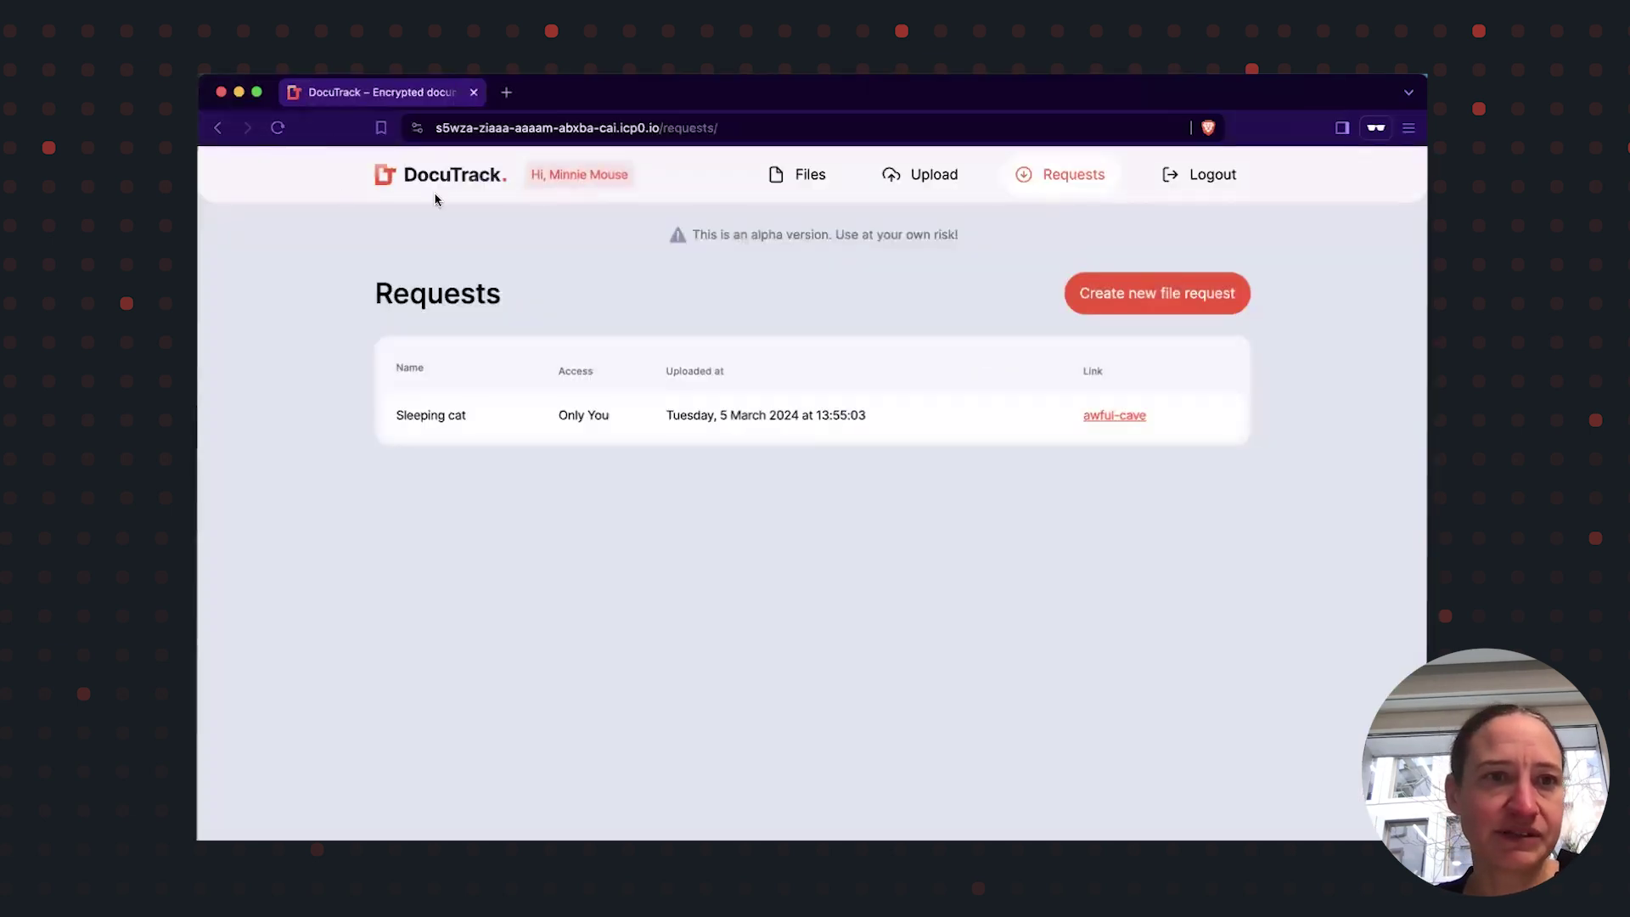
{"action": "left_click", "coordinate": [278, 129]}
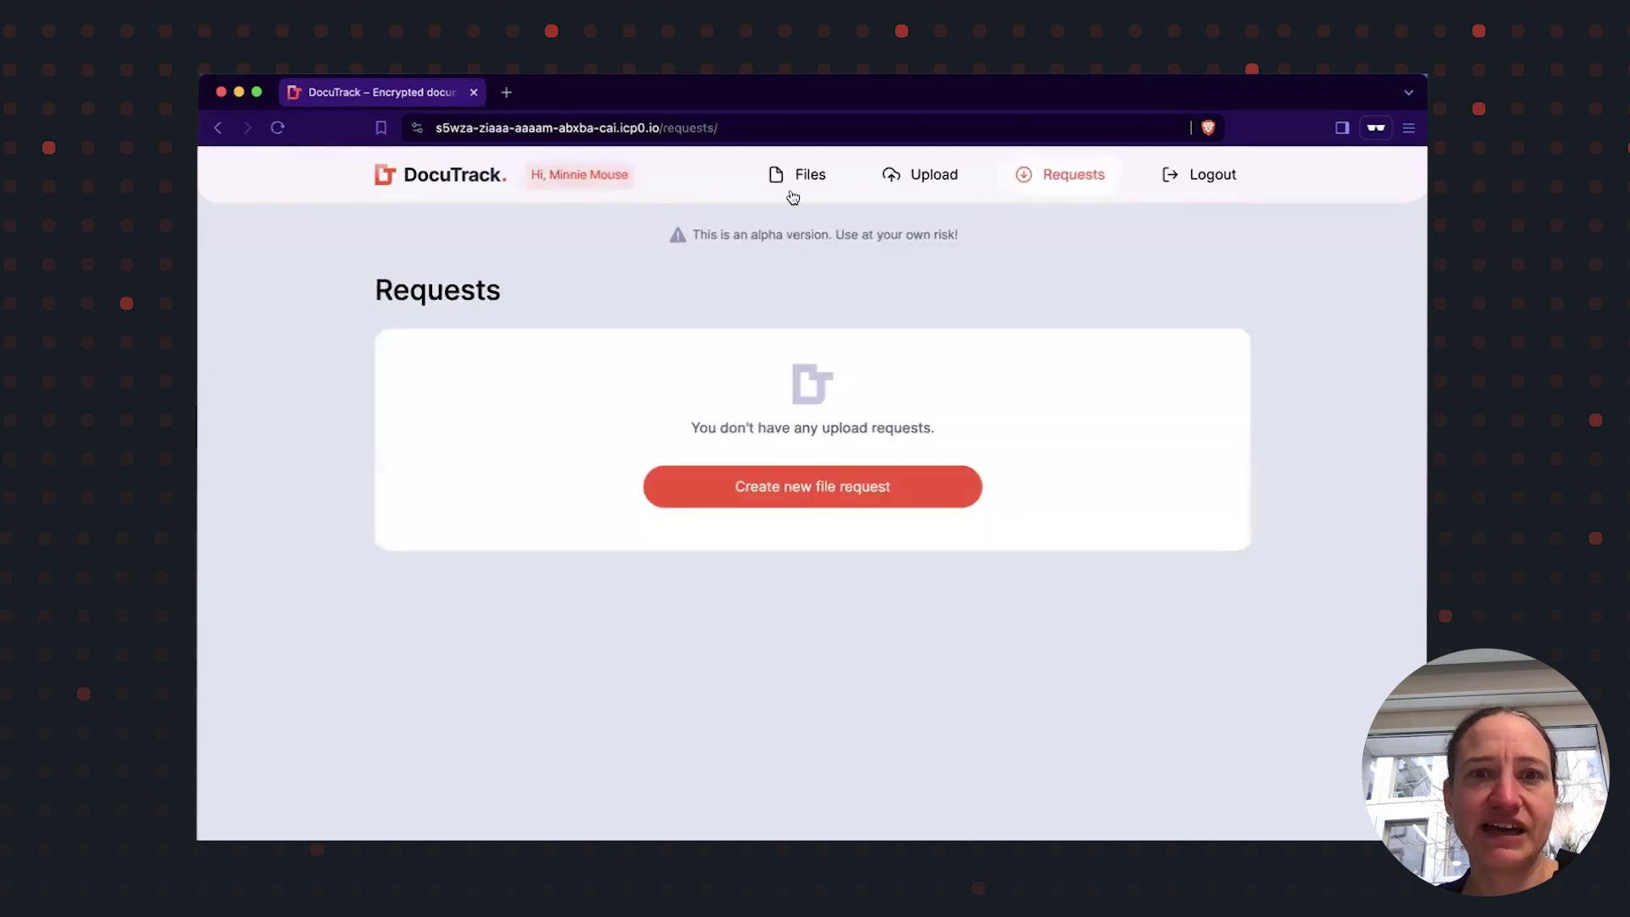
Open the Sleeping cat file from Files and scroll through its decrypted image
{"action": "left_click", "coordinate": [802, 184]}
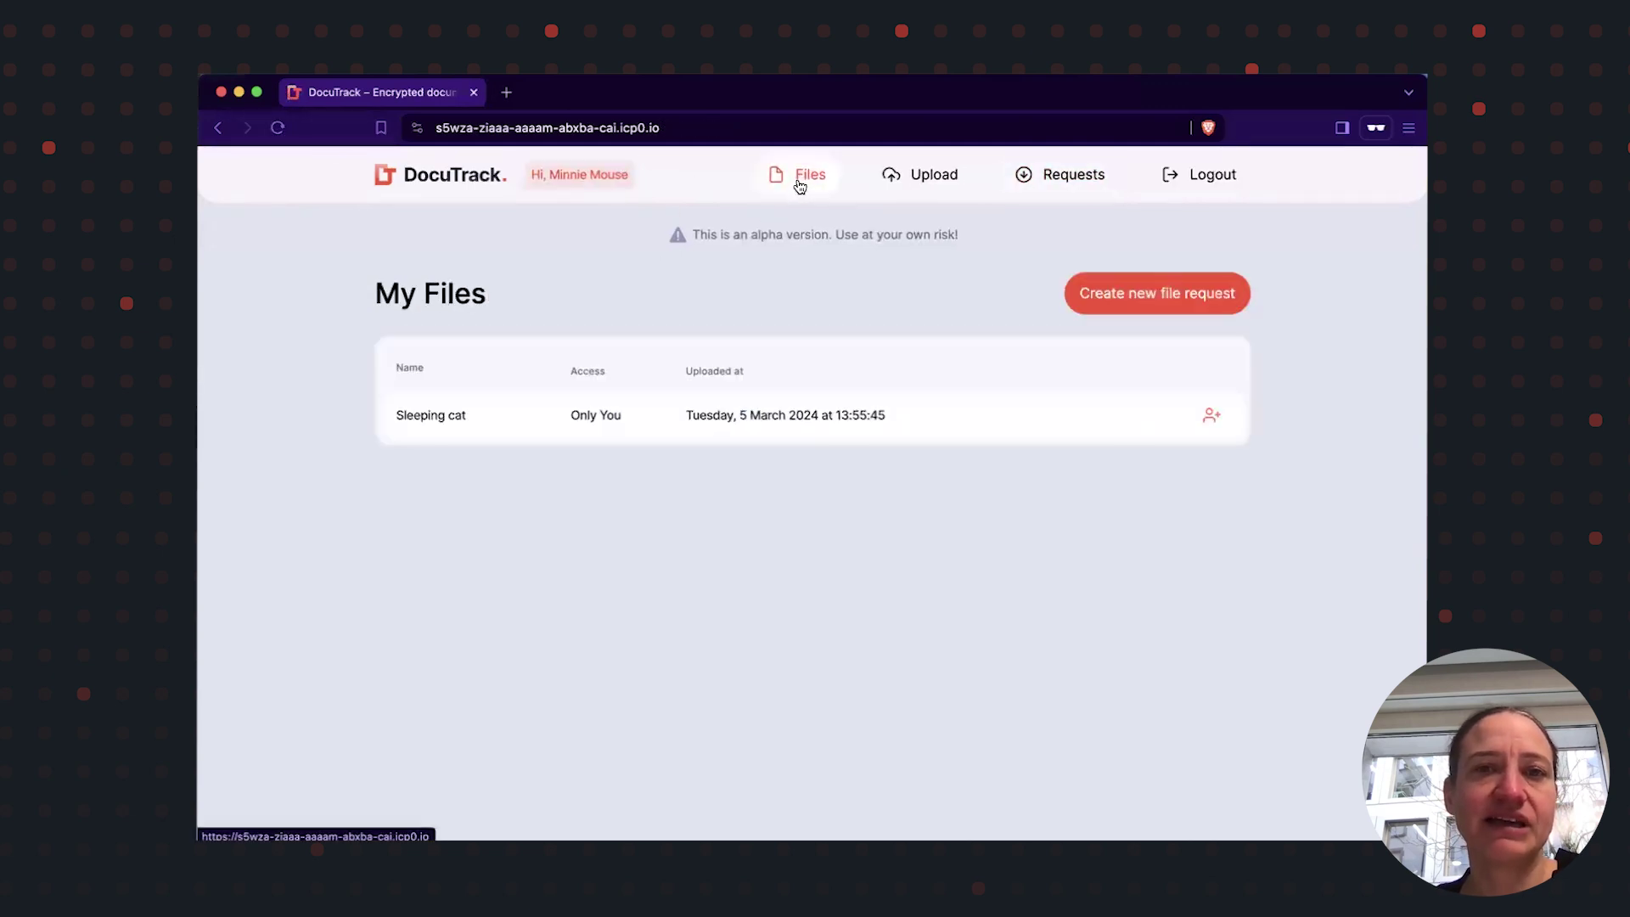
{"action": "left_click", "coordinate": [442, 424]}
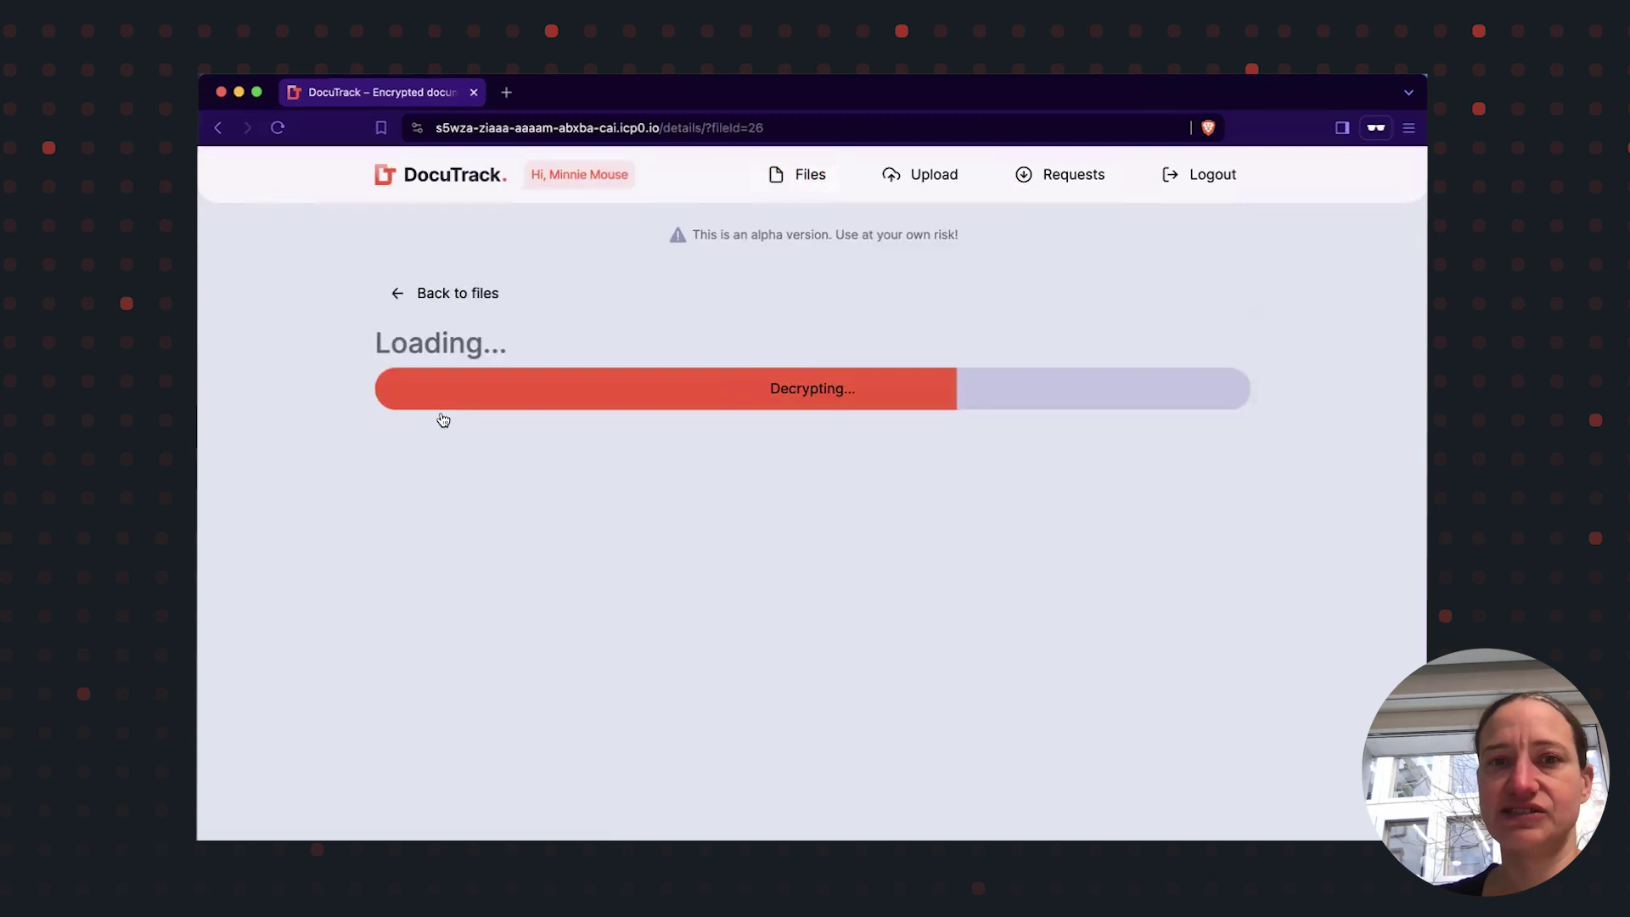
{"action": "scroll", "coordinate": [1134, 805], "scroll_direction": "down", "scroll_amount": 4}
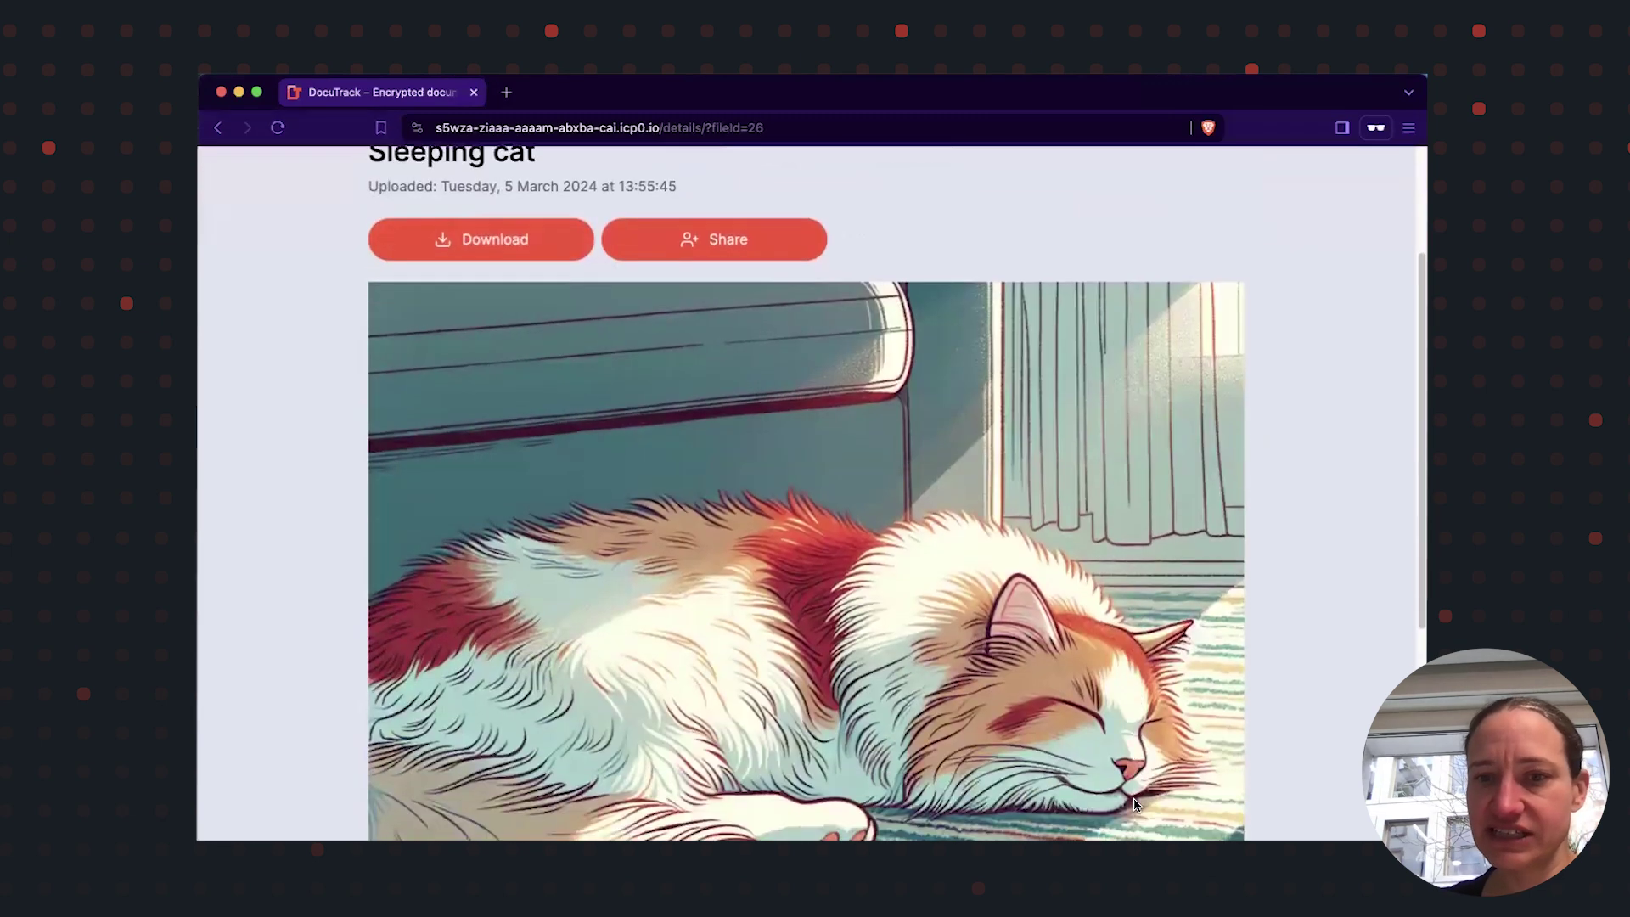
{"action": "scroll", "coordinate": [1133, 805], "scroll_direction": "down", "scroll_amount": 1}
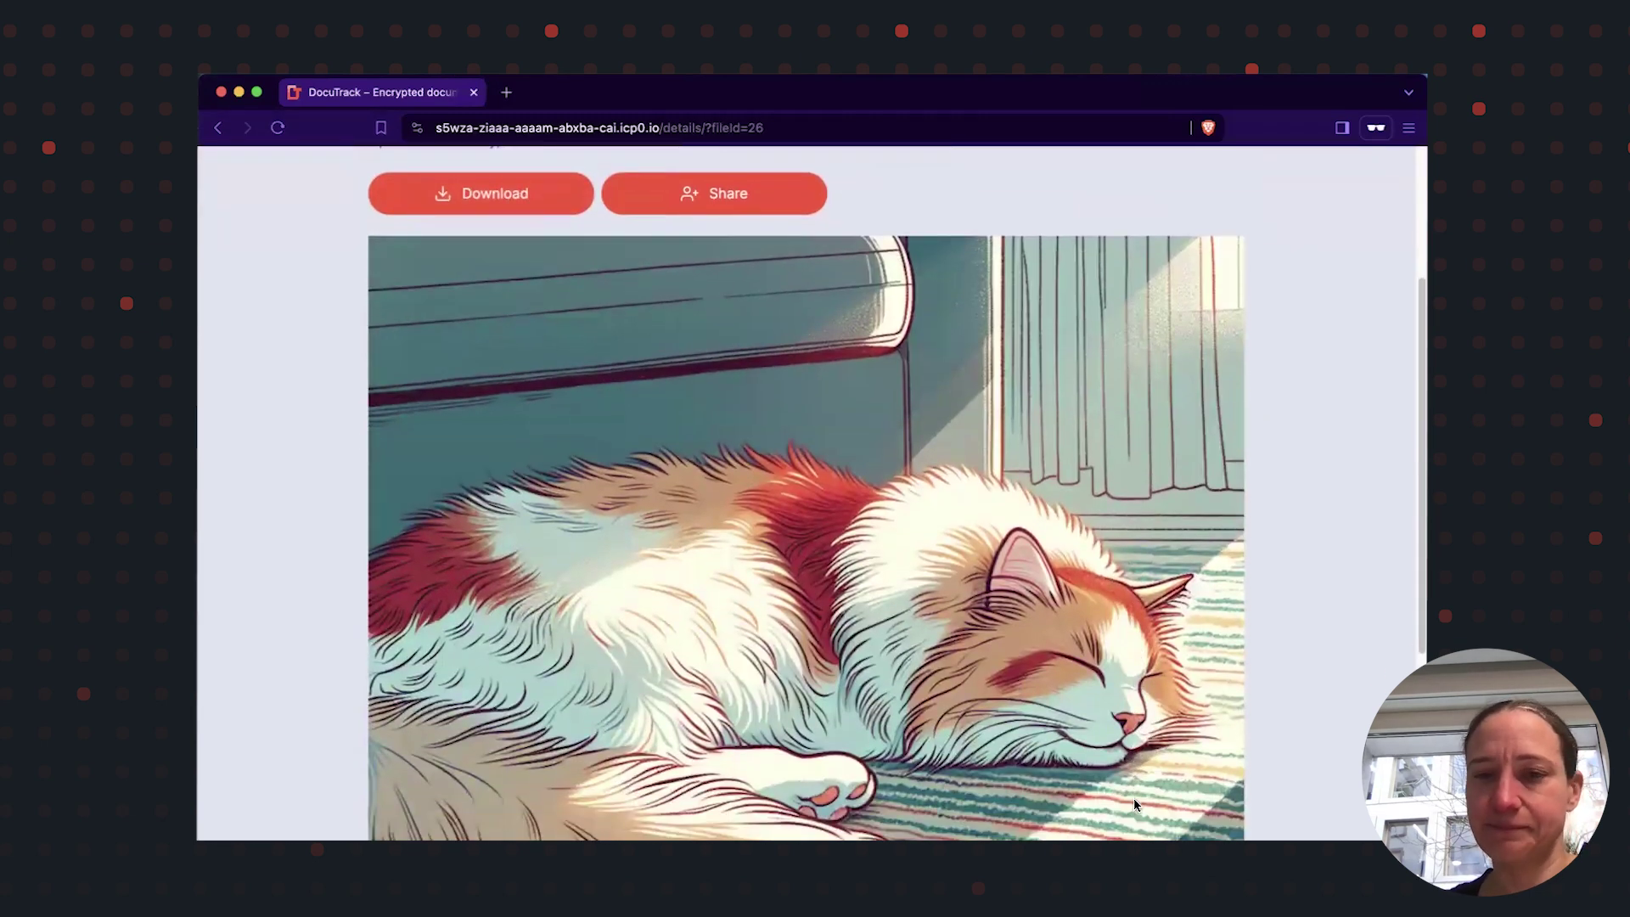
{"action": "scroll", "coordinate": [1103, 577], "scroll_direction": "down", "scroll_amount": 1}
{"action": "scroll", "coordinate": [1103, 581], "scroll_direction": "up", "scroll_amount": 4}
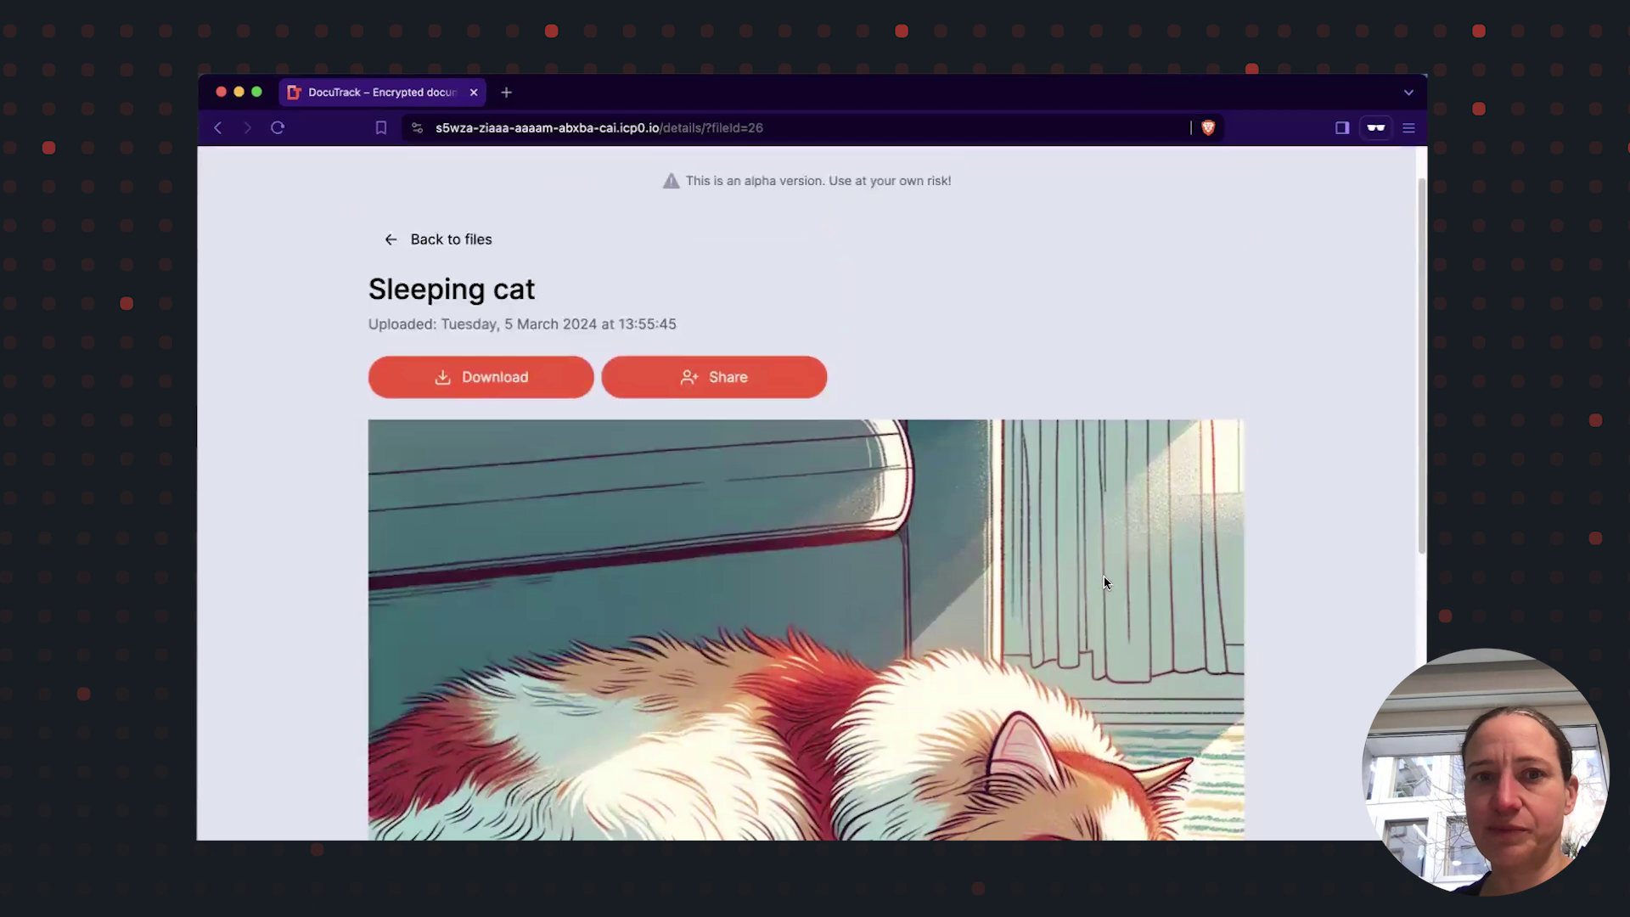
Share Sleeping cat with Alice in Wonderland, save, then switch to the incognito window
{"action": "left_click", "coordinate": [739, 380]}
{"action": "left_click", "coordinate": [733, 447]}
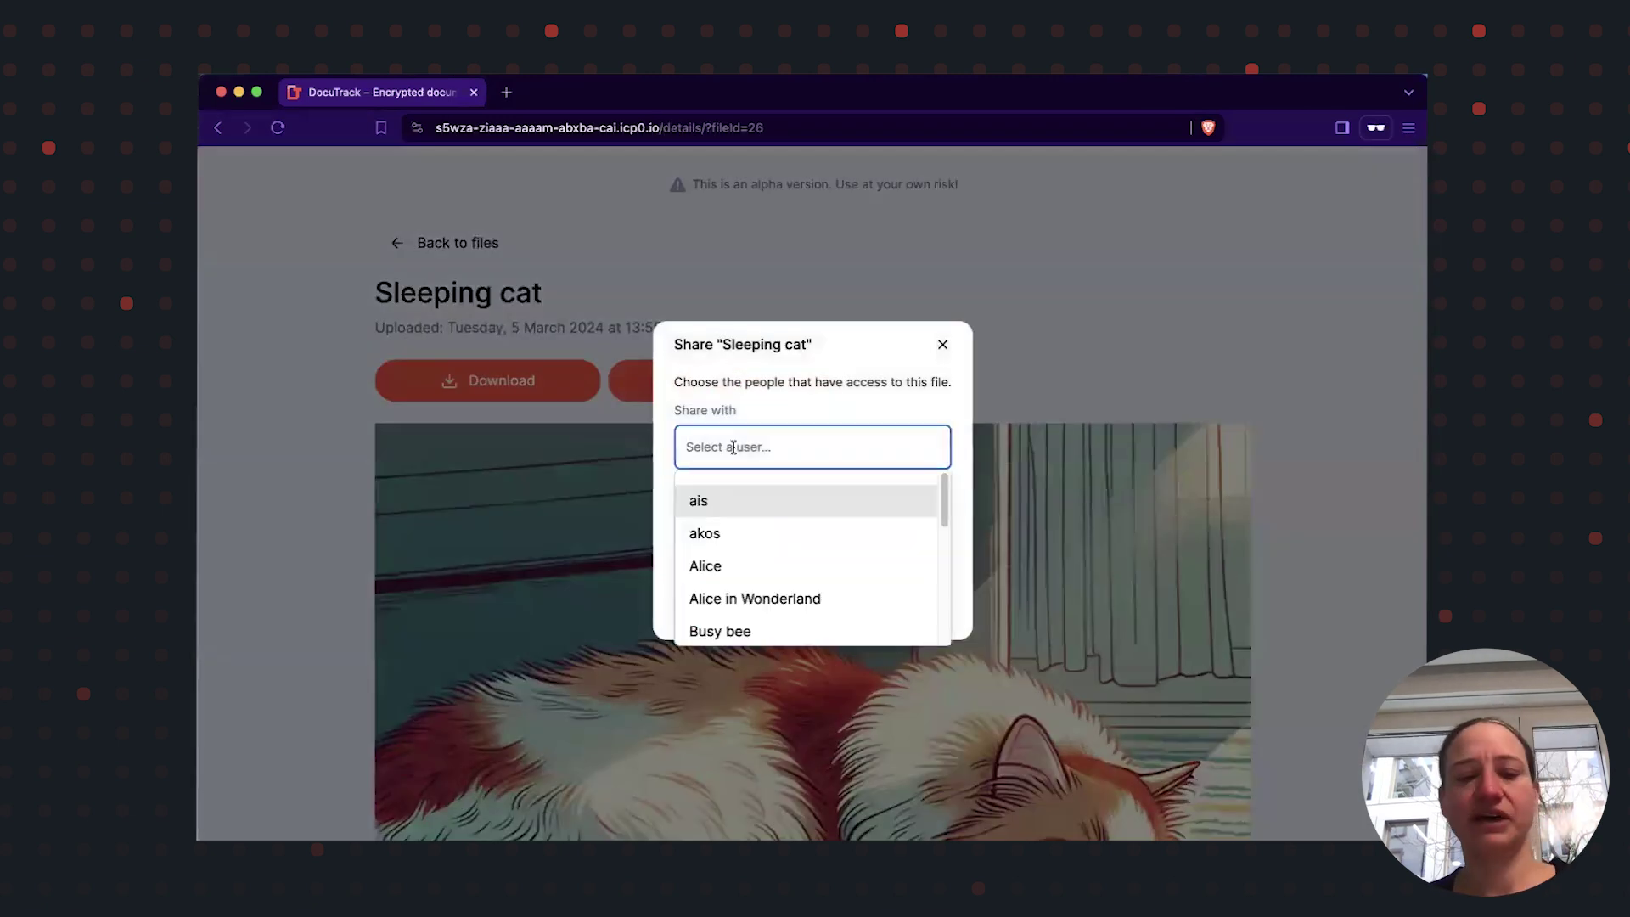
{"action": "type", "text": "alic"}
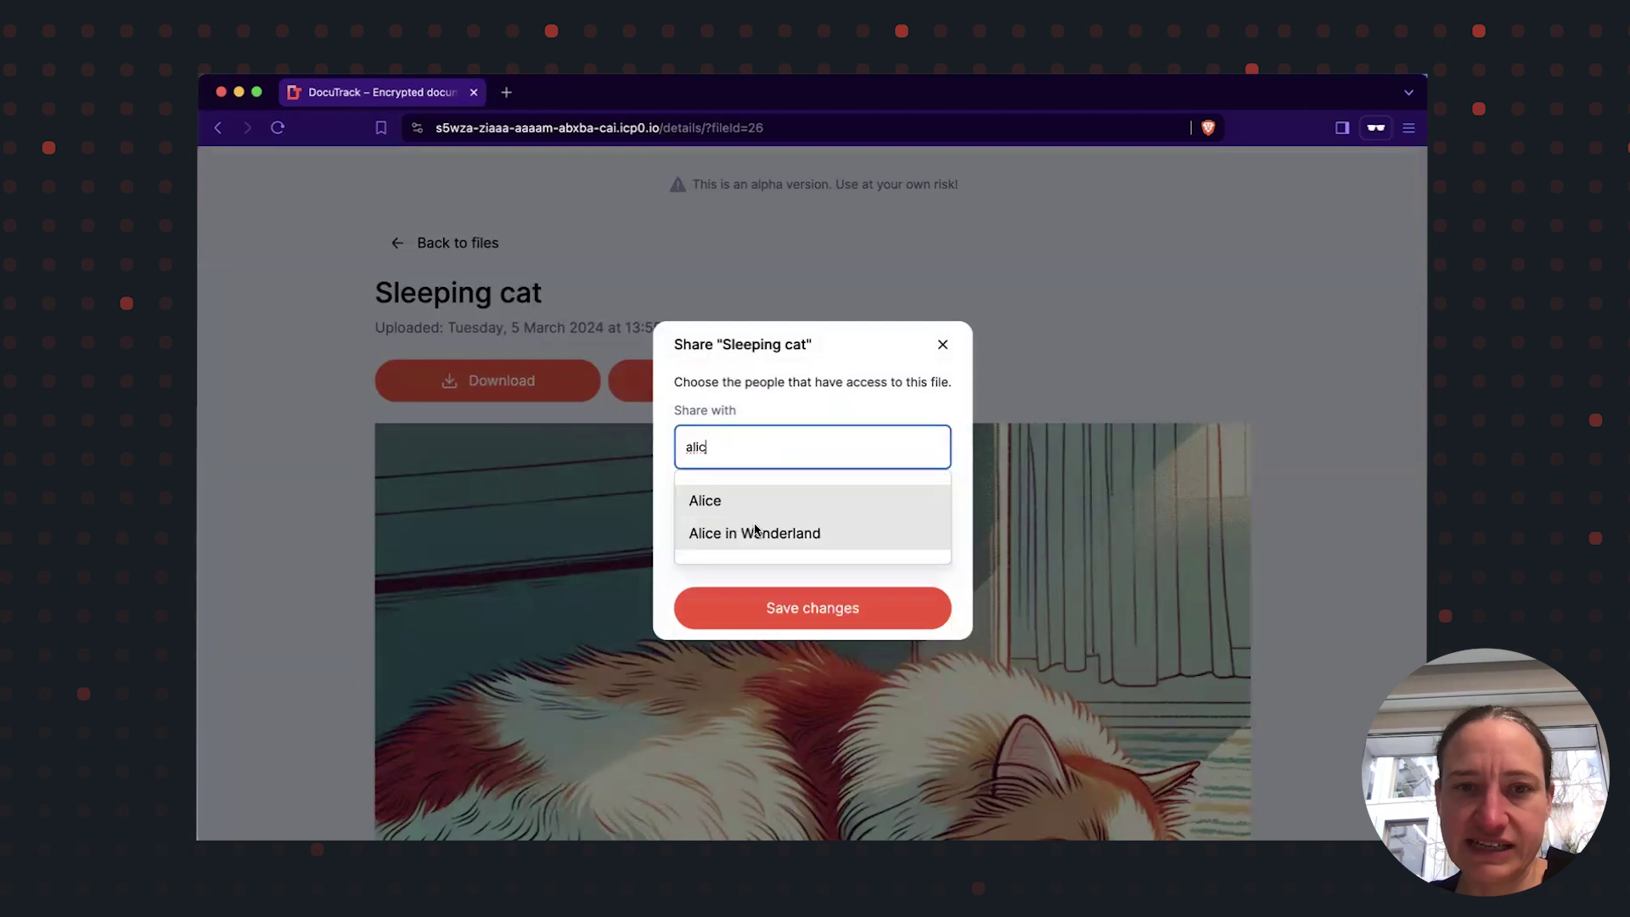
{"action": "left_click", "coordinate": [755, 533]}
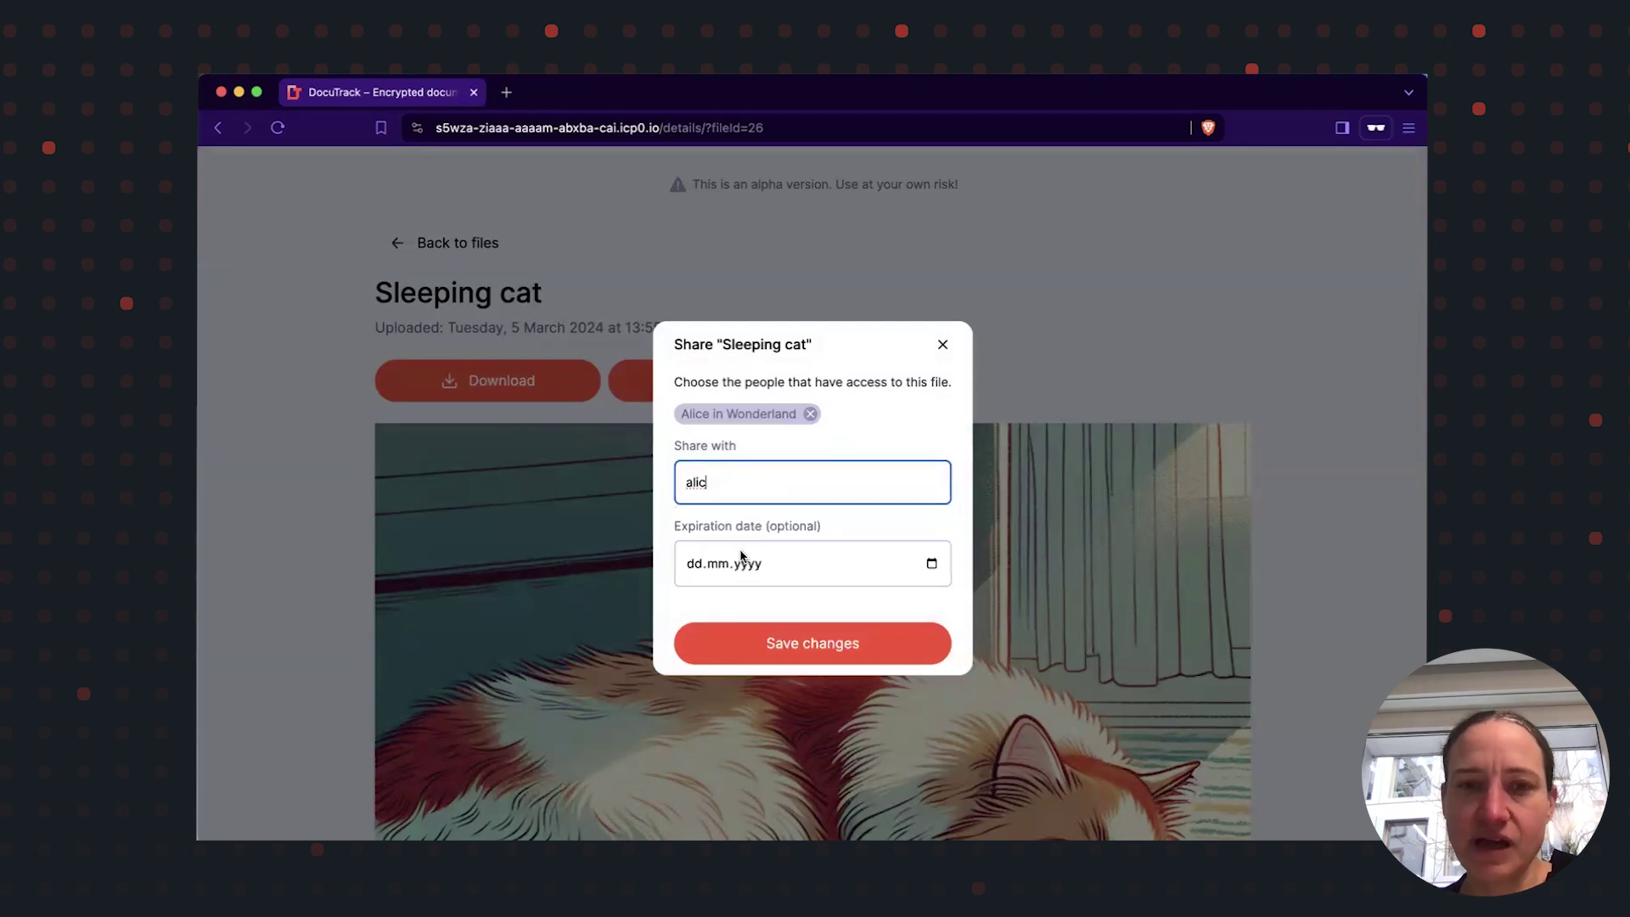
{"action": "left_click", "coordinate": [738, 655]}
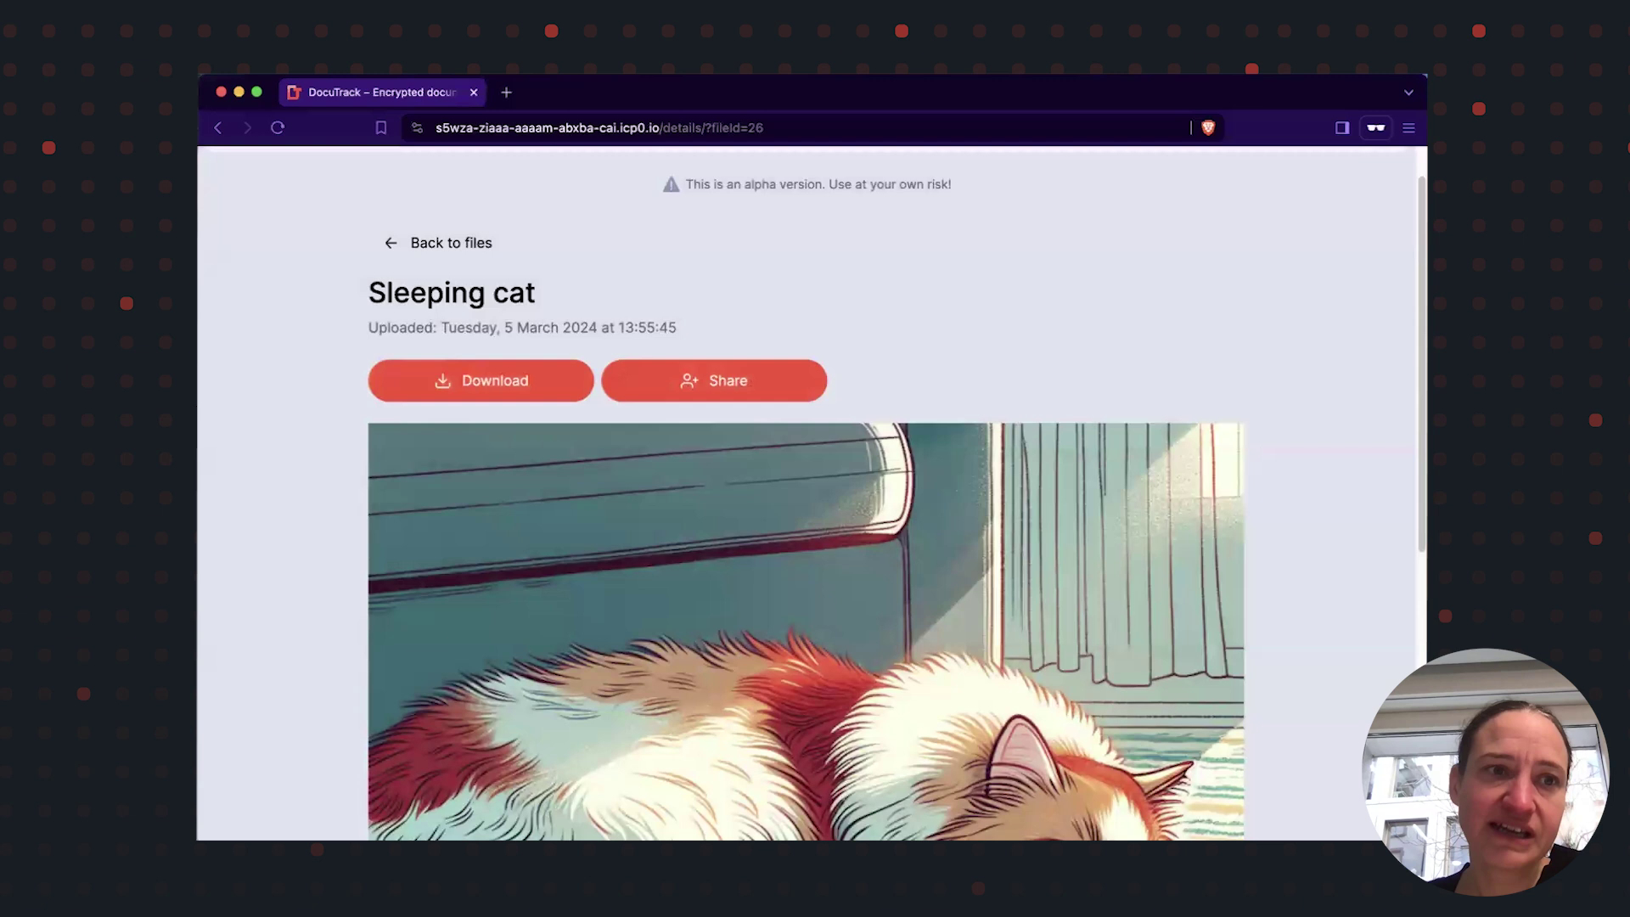
{"action": "key", "text": "super+Tab"}
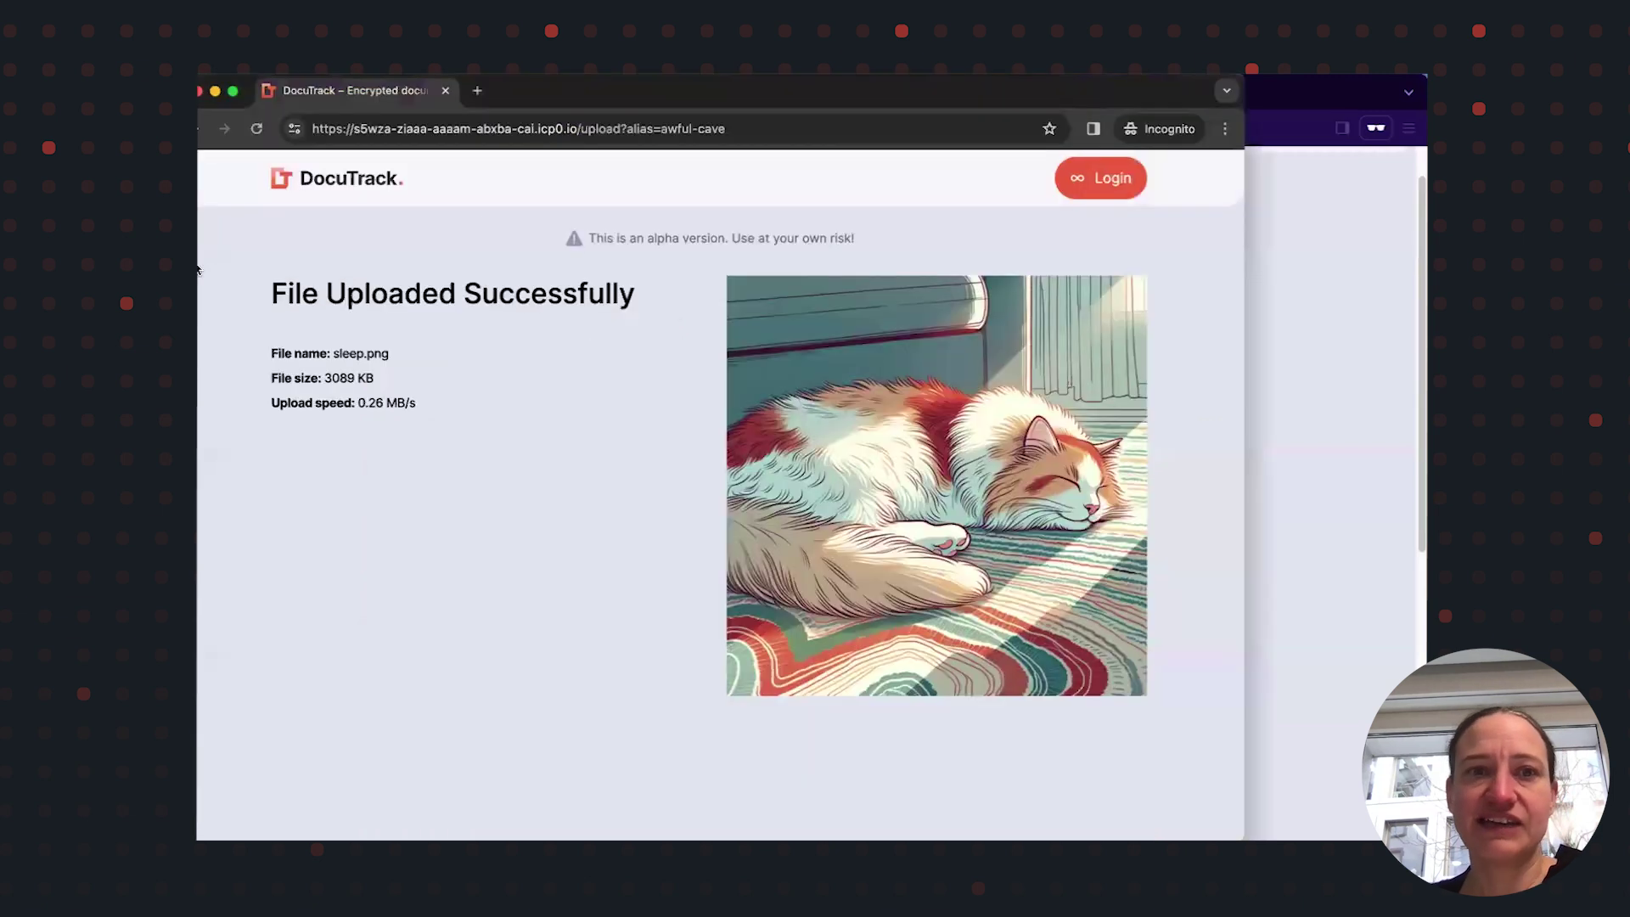
From the DocuTrack home page, log in with the listed saved Internet Identity
{"action": "left_click", "coordinate": [749, 129]}
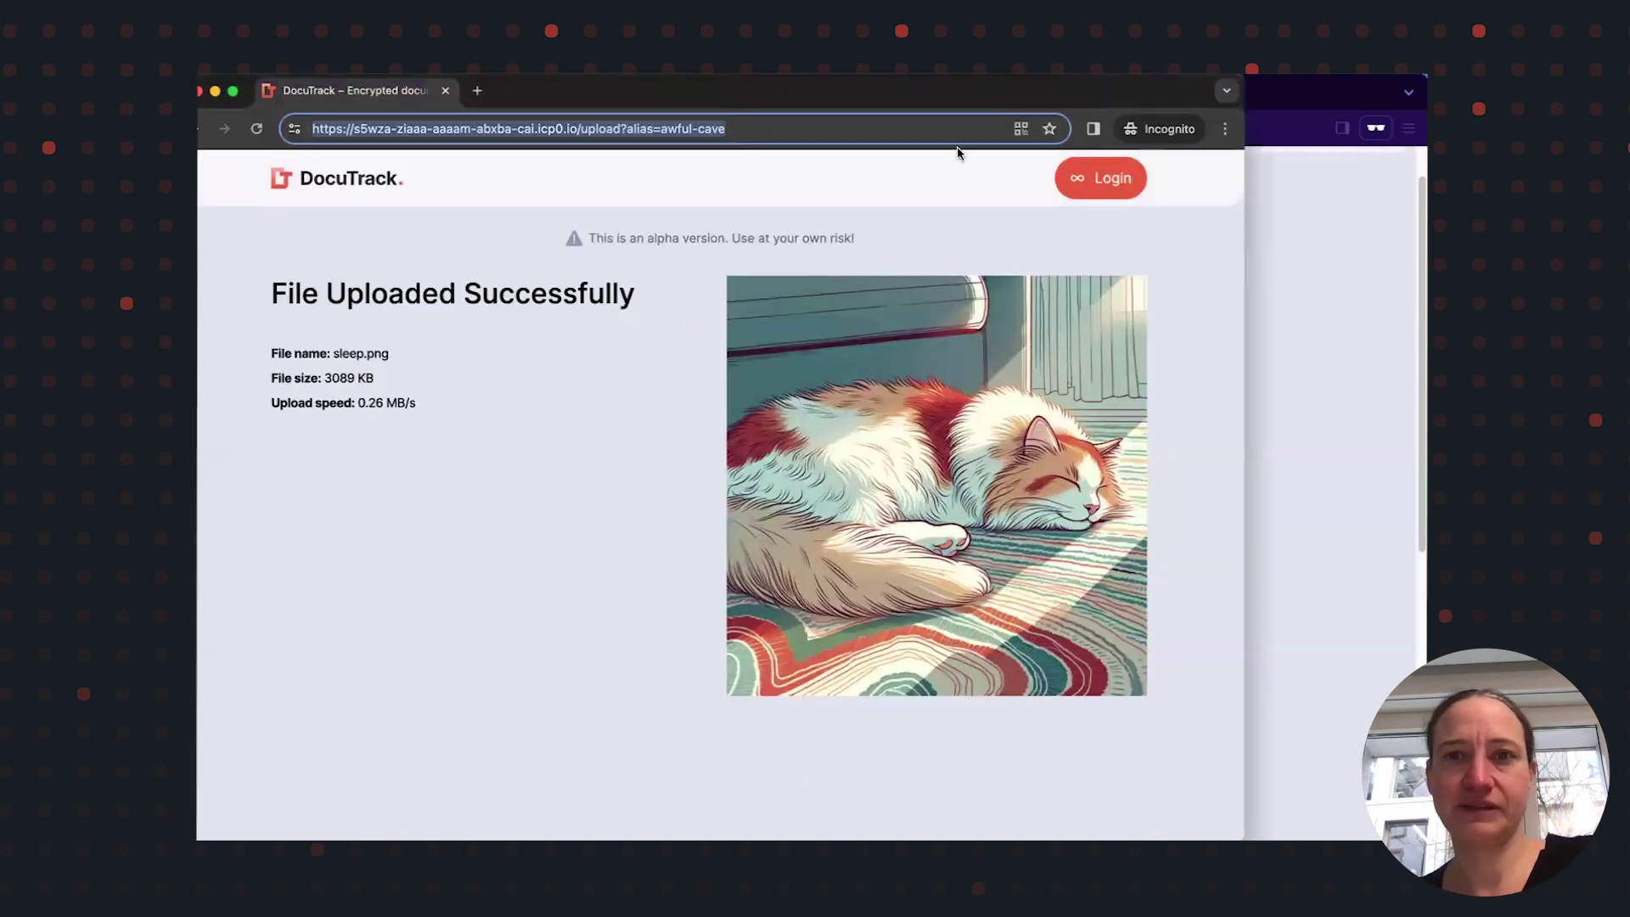
{"action": "left_click", "coordinate": [307, 187]}
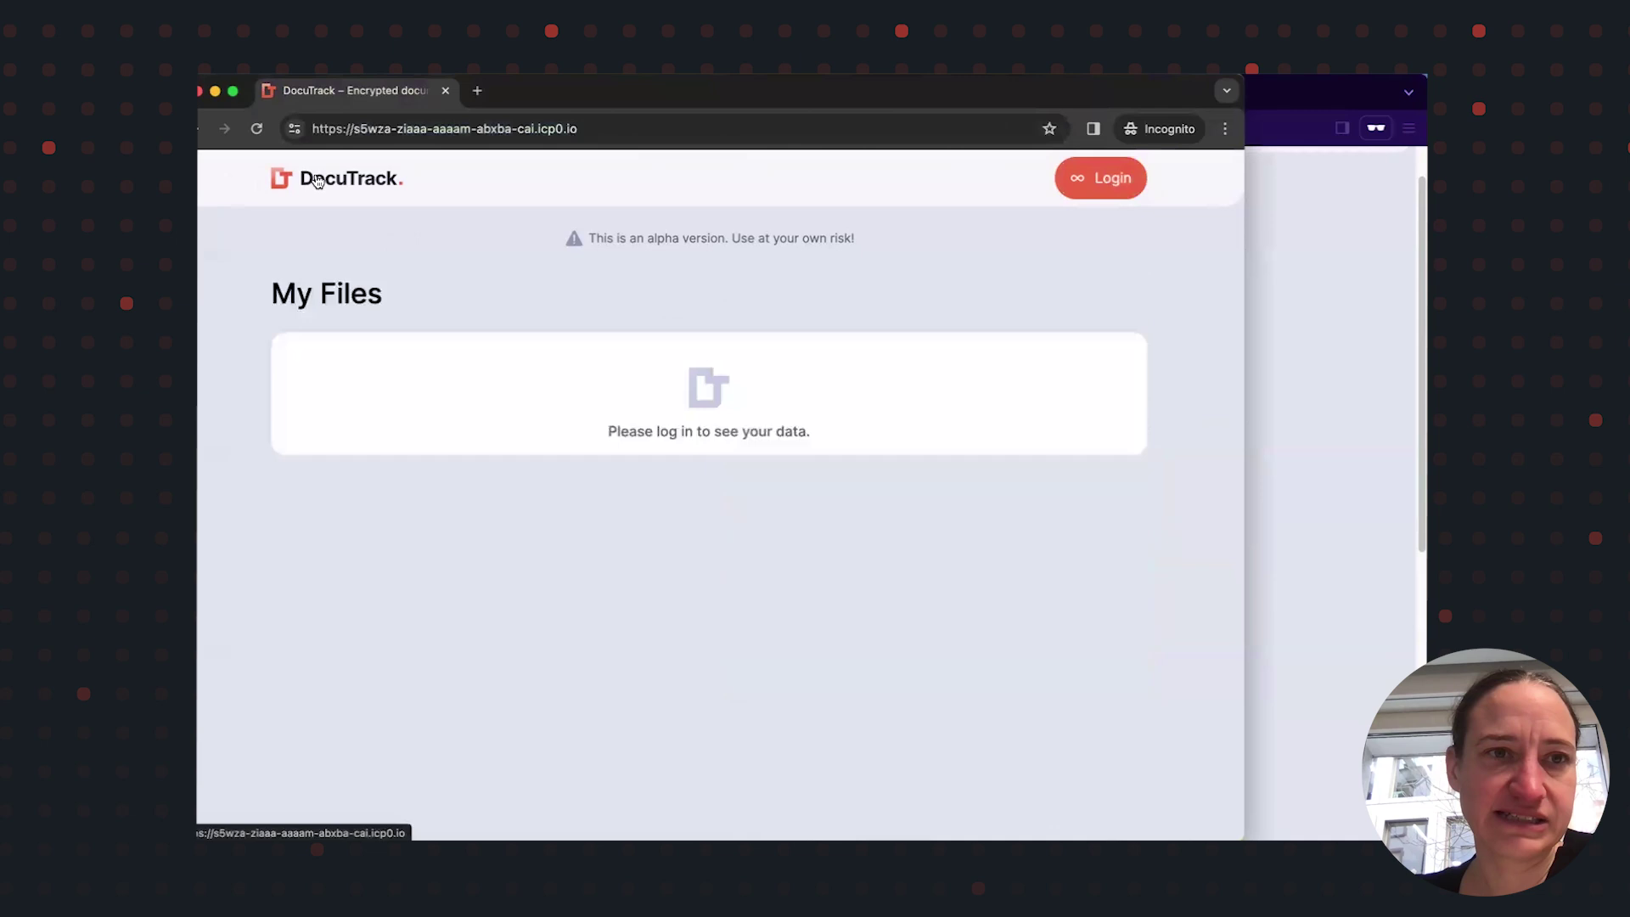
{"action": "left_click", "coordinate": [1110, 194]}
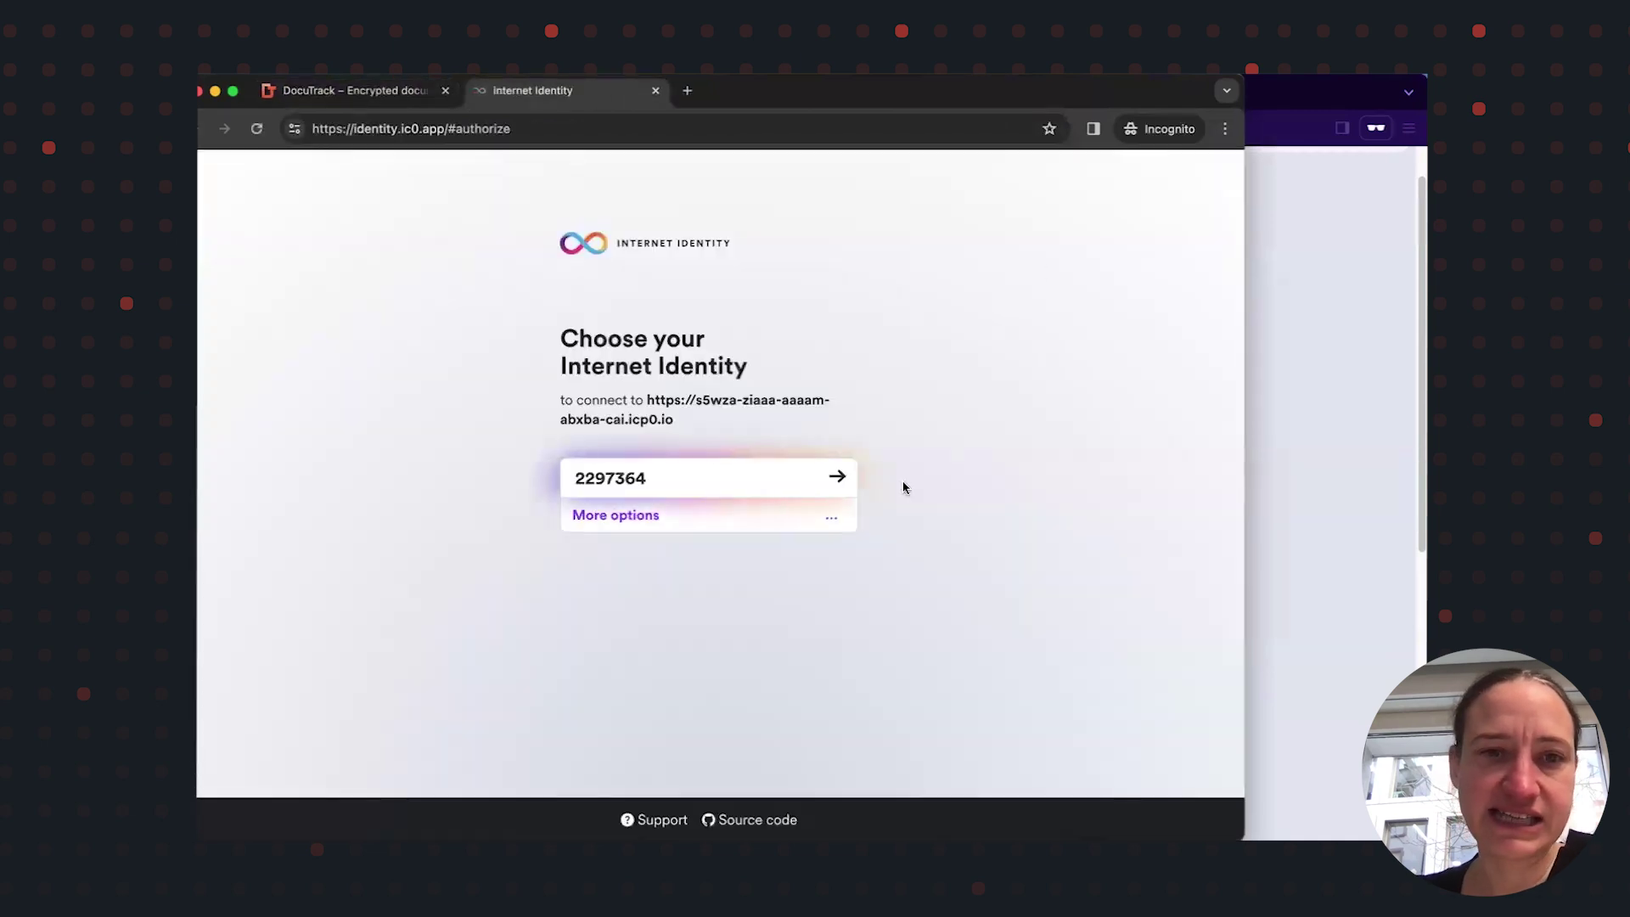
{"action": "left_click", "coordinate": [849, 479]}
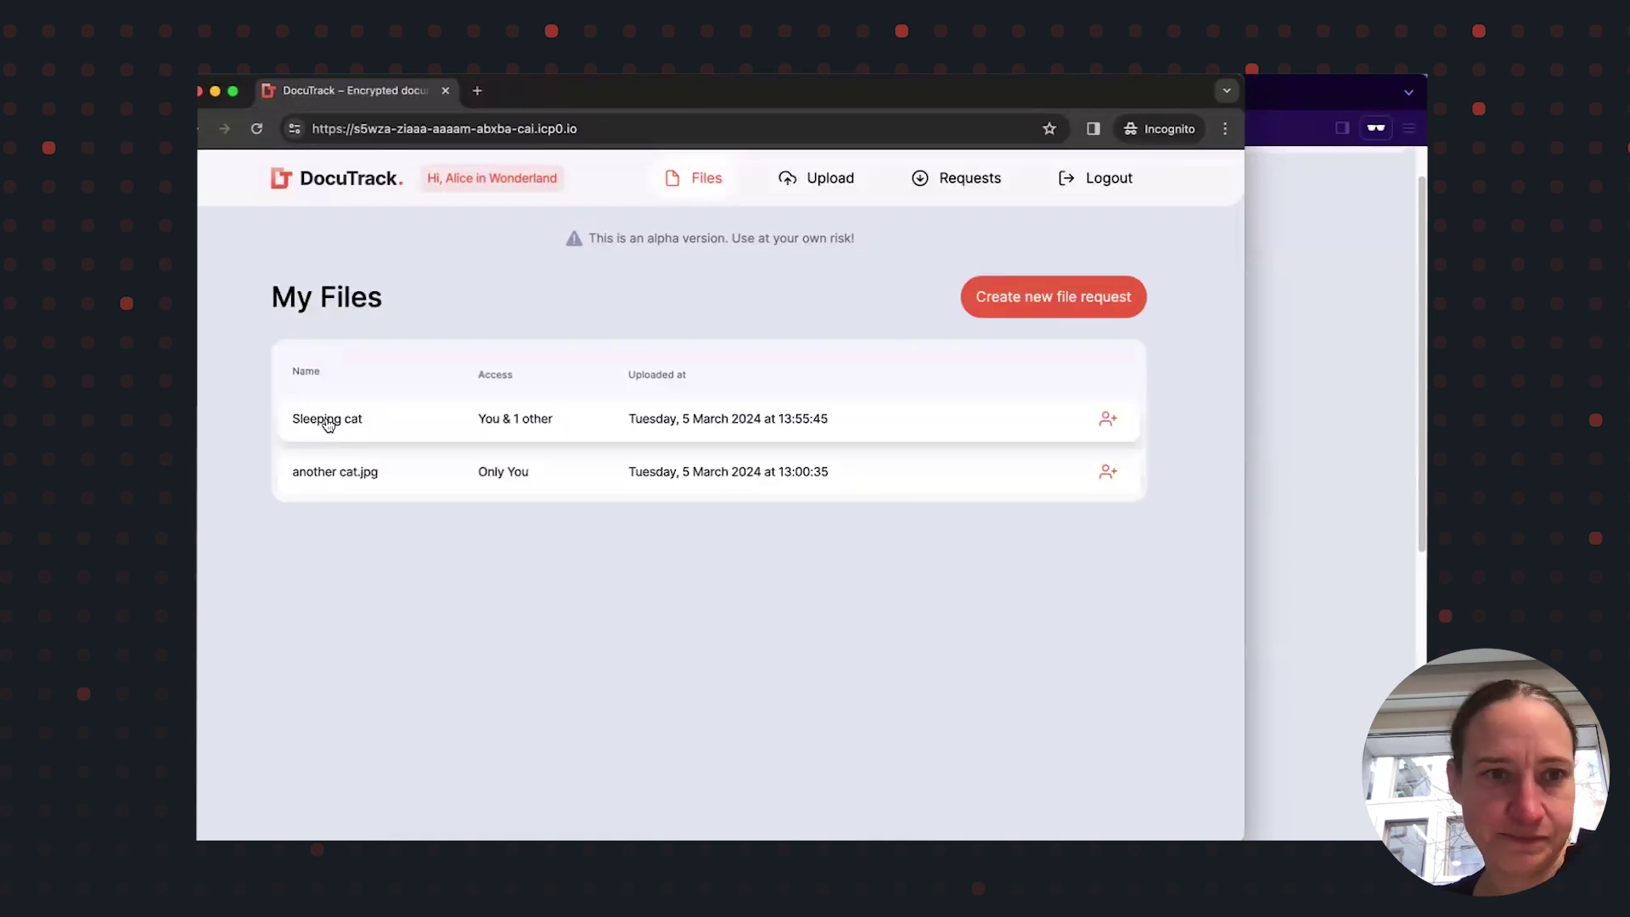
View the shared Sleeping cat image as Alice, then return to the owner's window
{"action": "left_click", "coordinate": [327, 424]}
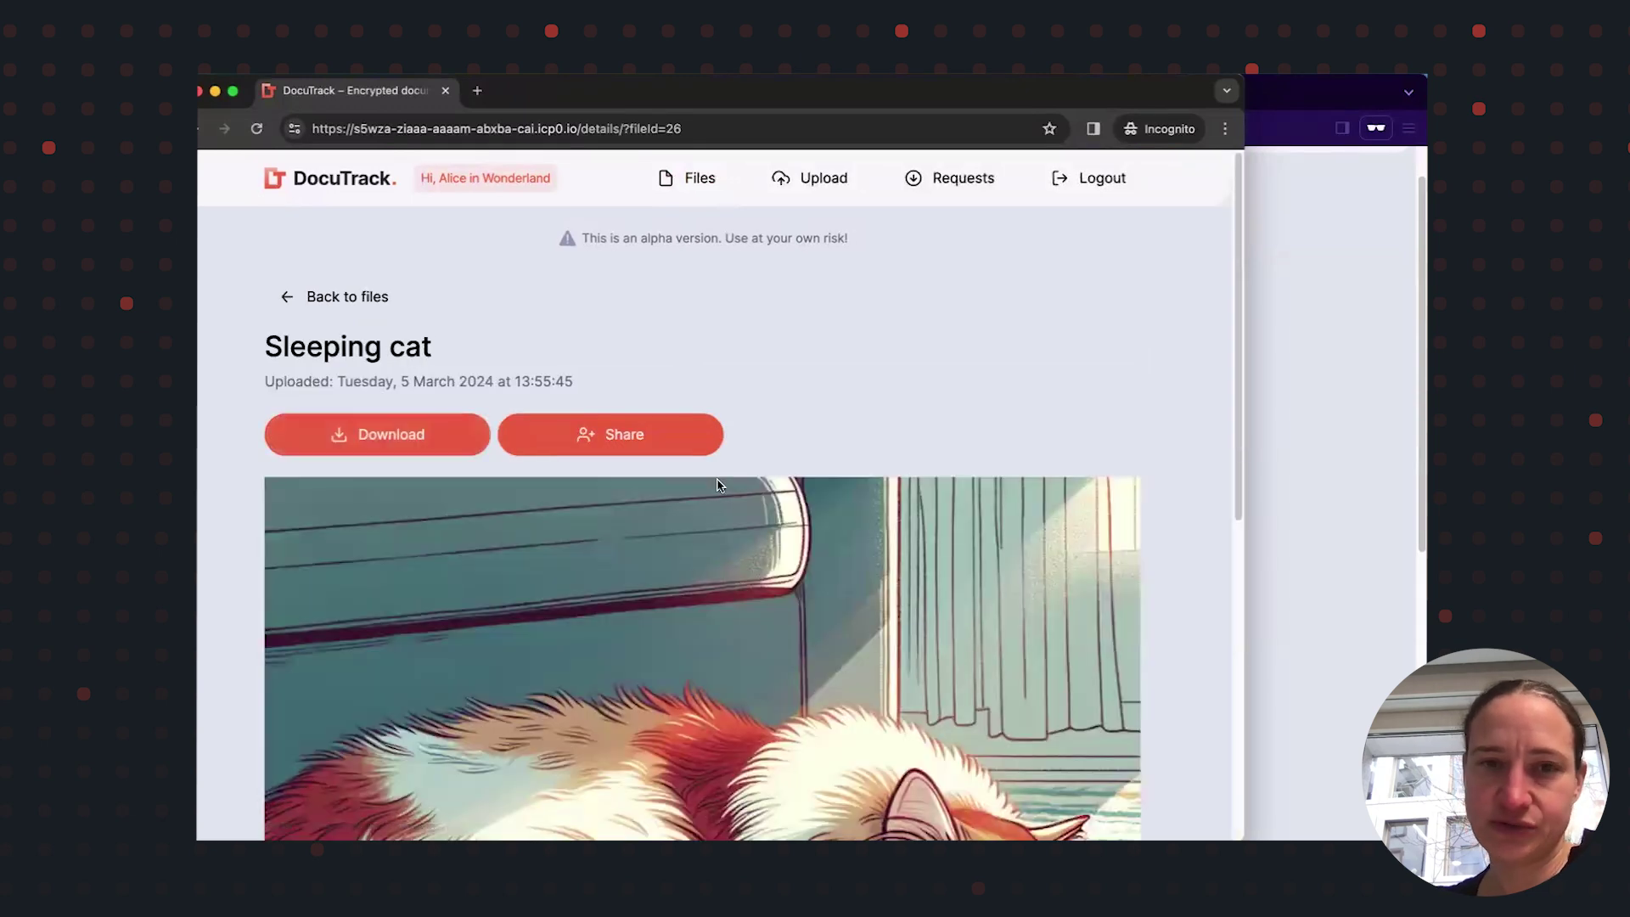
{"action": "scroll", "coordinate": [718, 487], "scroll_direction": "down", "scroll_amount": 2}
{"action": "scroll", "coordinate": [718, 486], "scroll_direction": "up", "scroll_amount": 2}
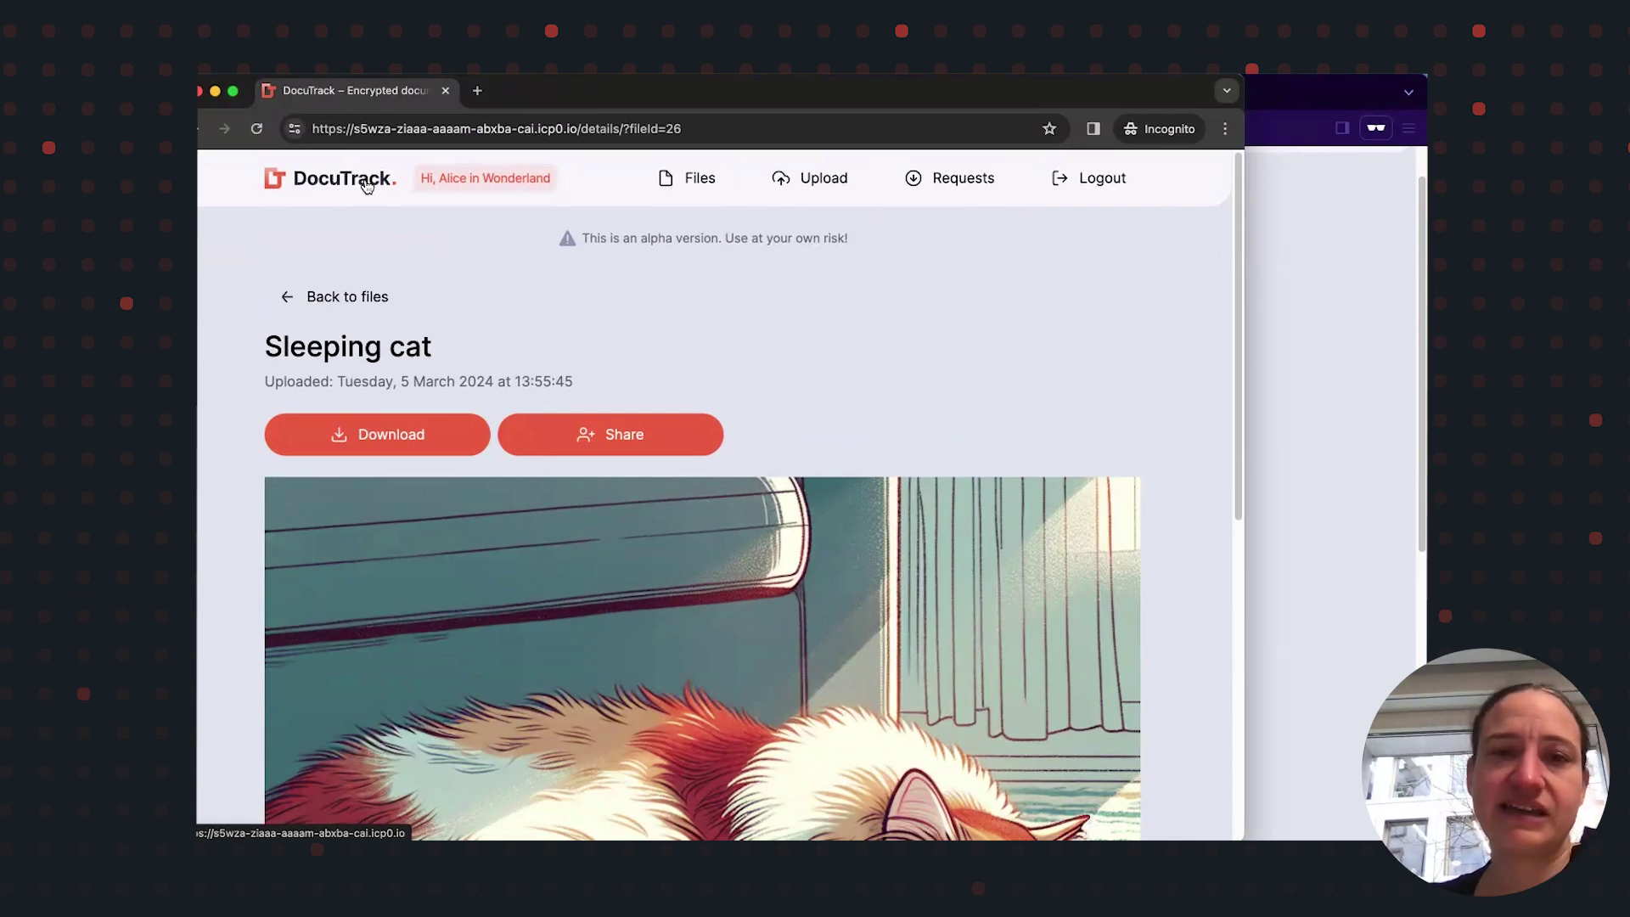
{"action": "left_click", "coordinate": [1326, 311]}
Upload the image another cat.jpg and return to the My Files list
{"action": "scroll", "coordinate": [757, 292], "scroll_direction": "up", "scroll_amount": 1}
{"action": "left_click", "coordinate": [467, 292]}
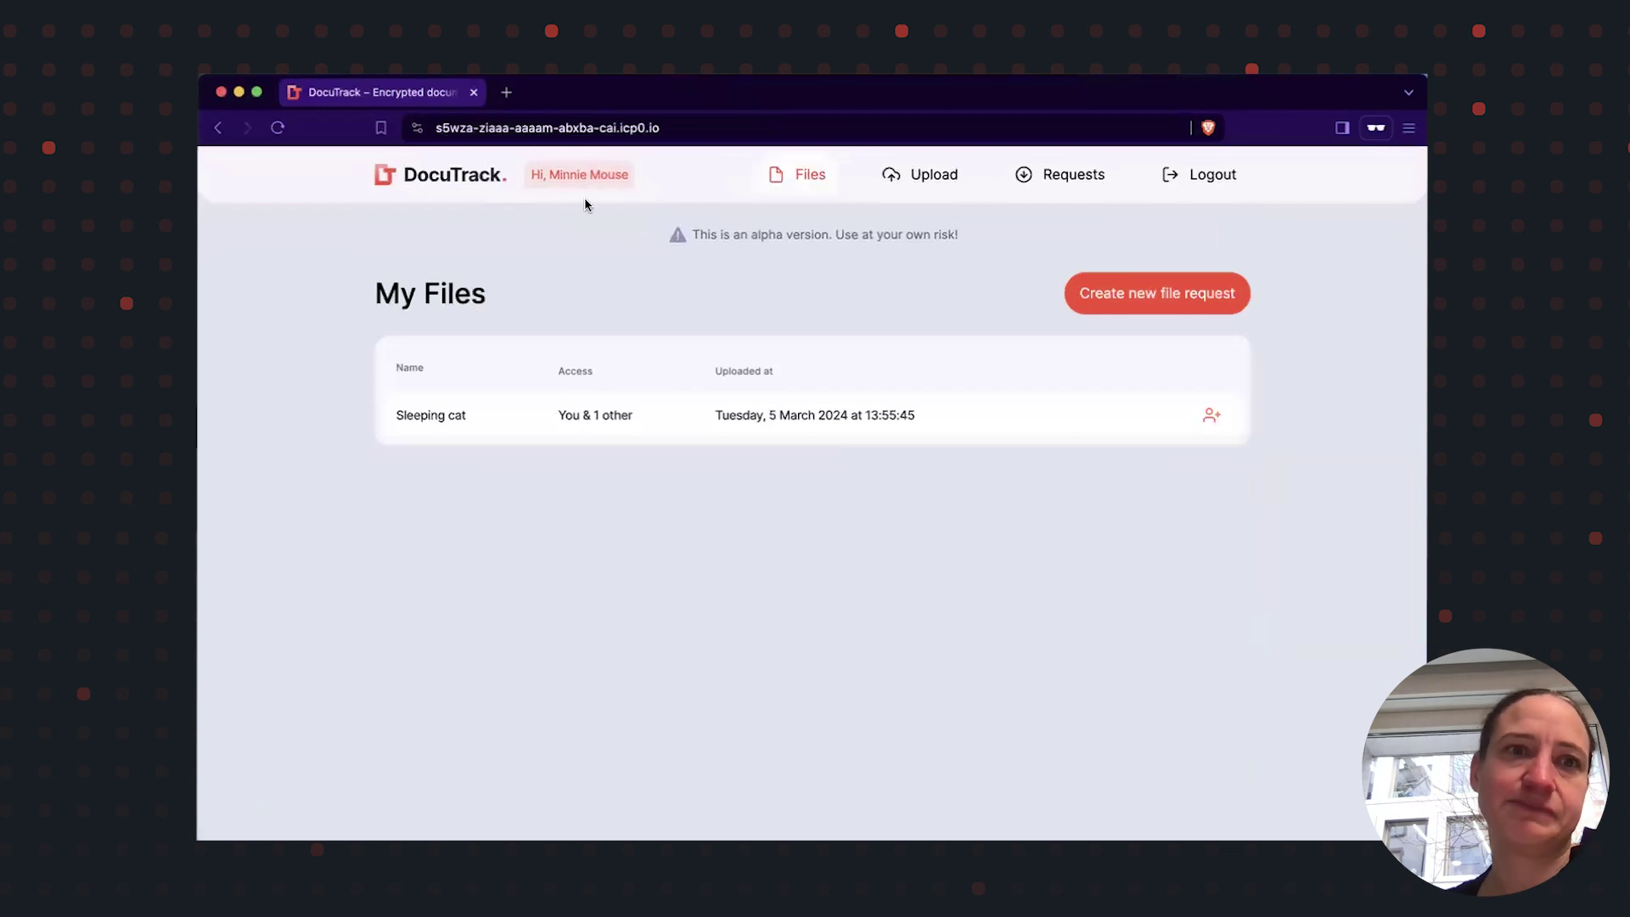
{"action": "left_click", "coordinate": [931, 178]}
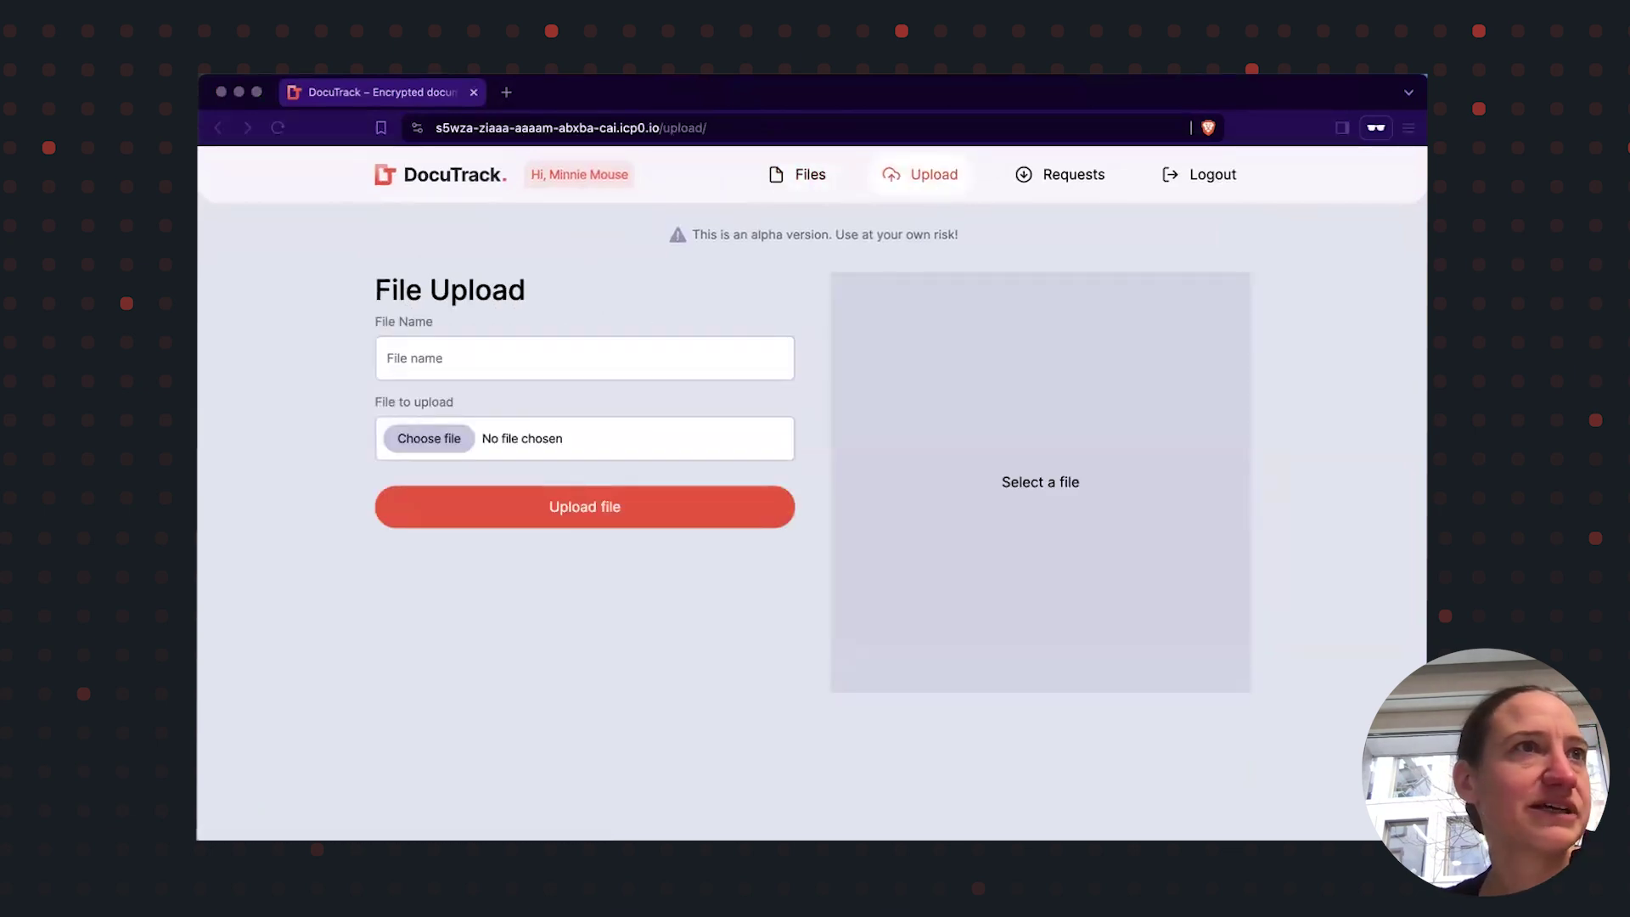
{"action": "left_click_drag", "start_coordinate": [750, 426], "coordinate": [673, 445]}
{"action": "left_click", "coordinate": [592, 506]}
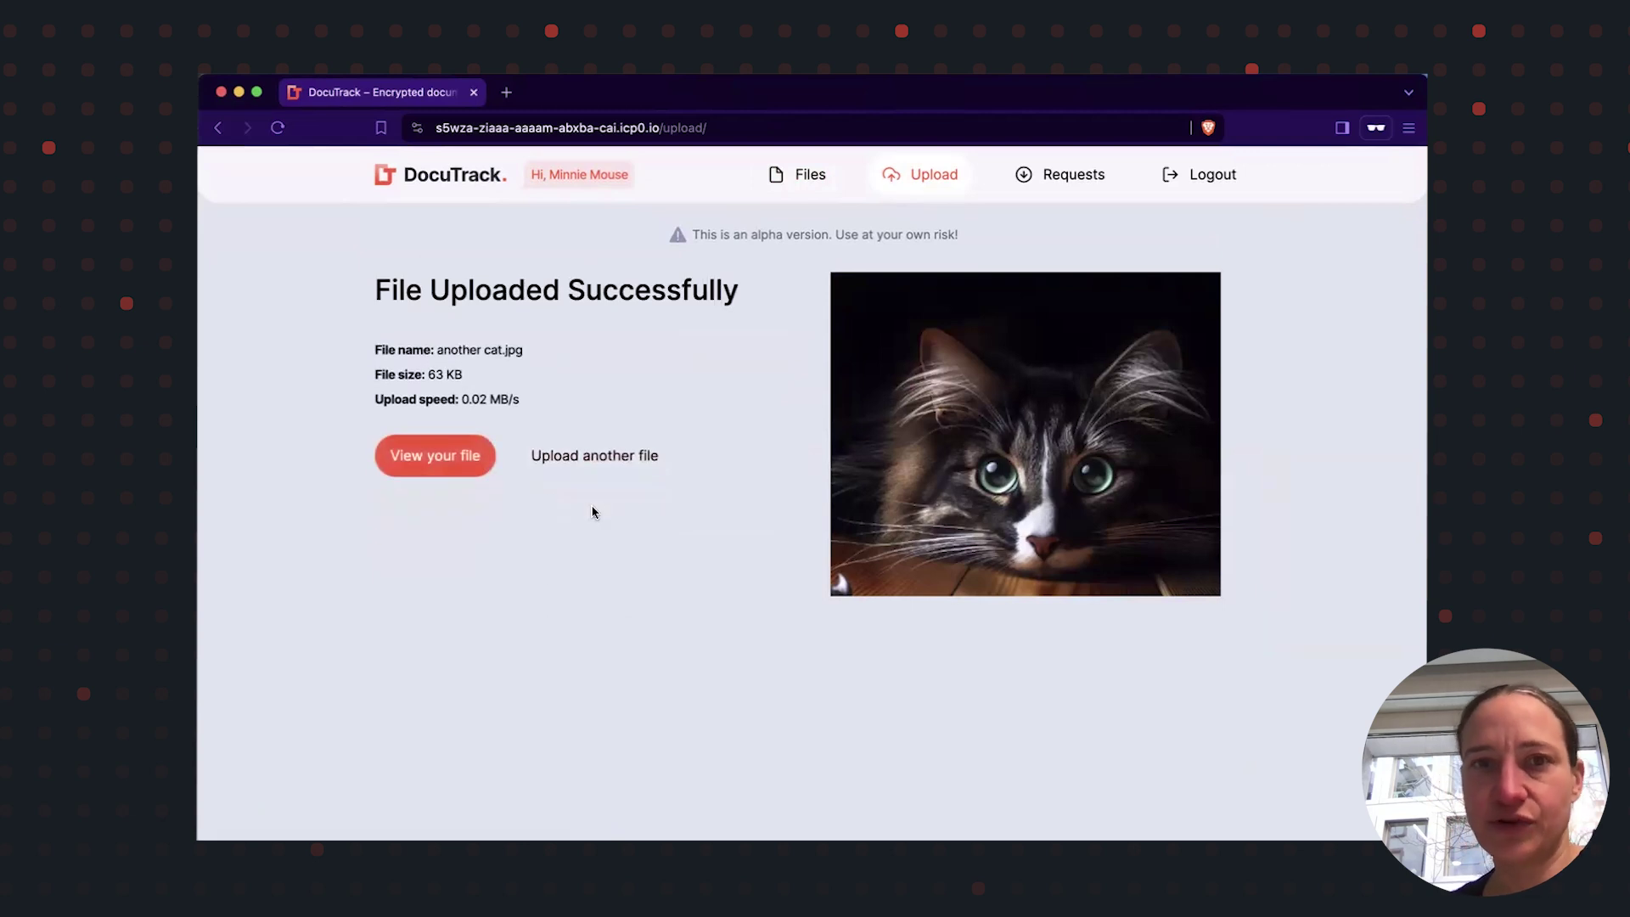
{"action": "left_click", "coordinate": [804, 177]}
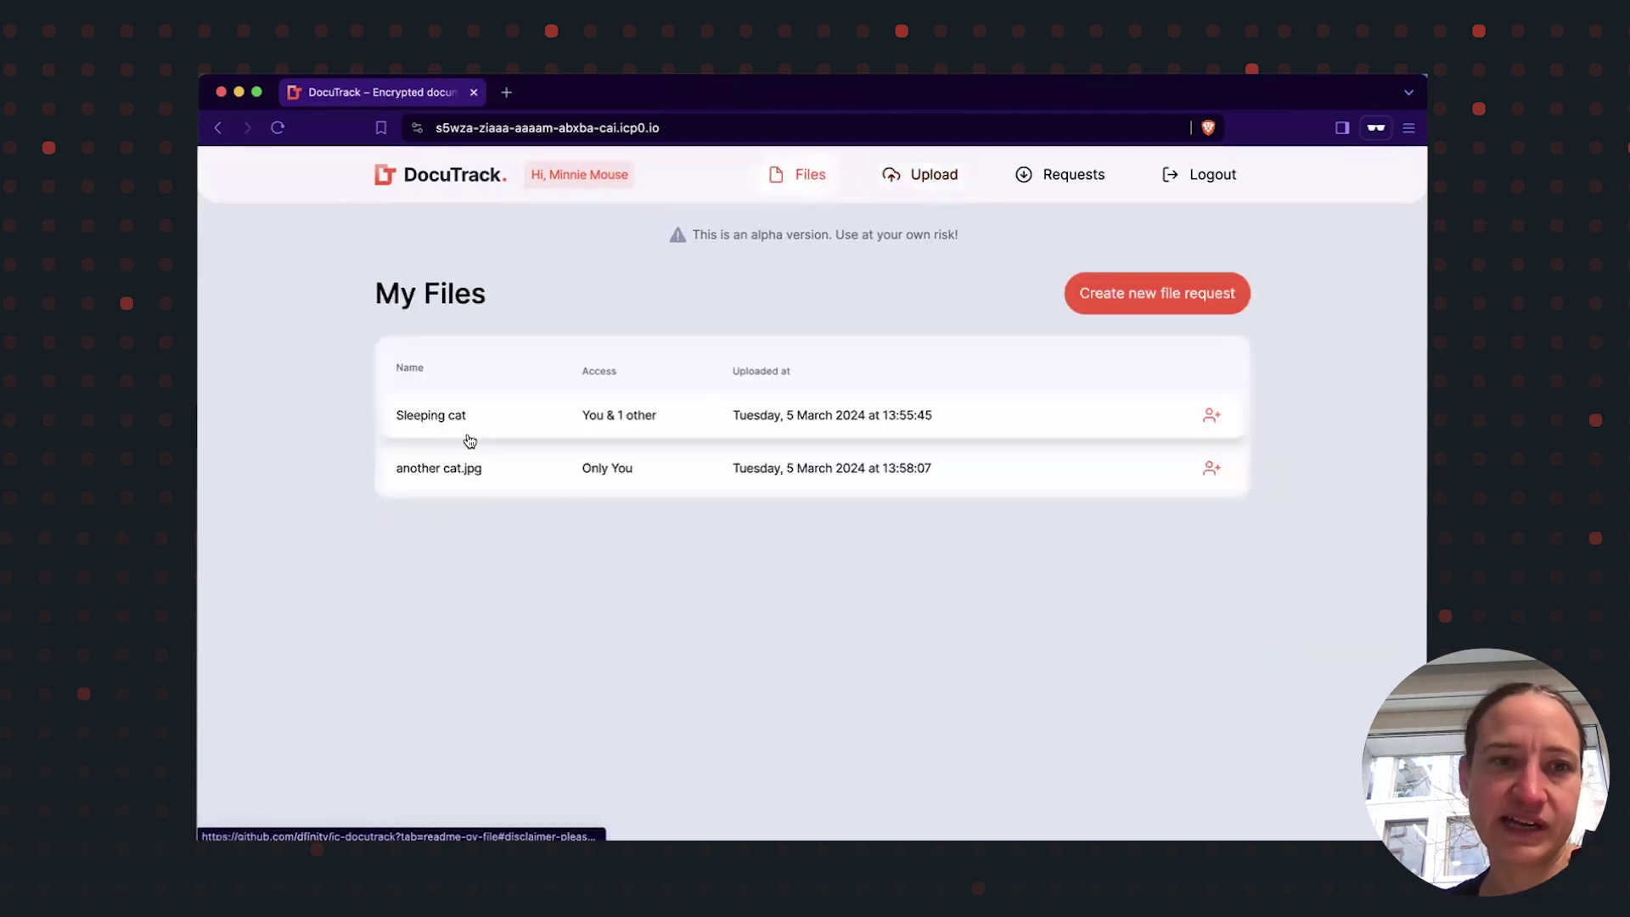
Open another cat.jpg, add two users as share recipients, and close the share dialog
{"action": "left_click", "coordinate": [466, 473]}
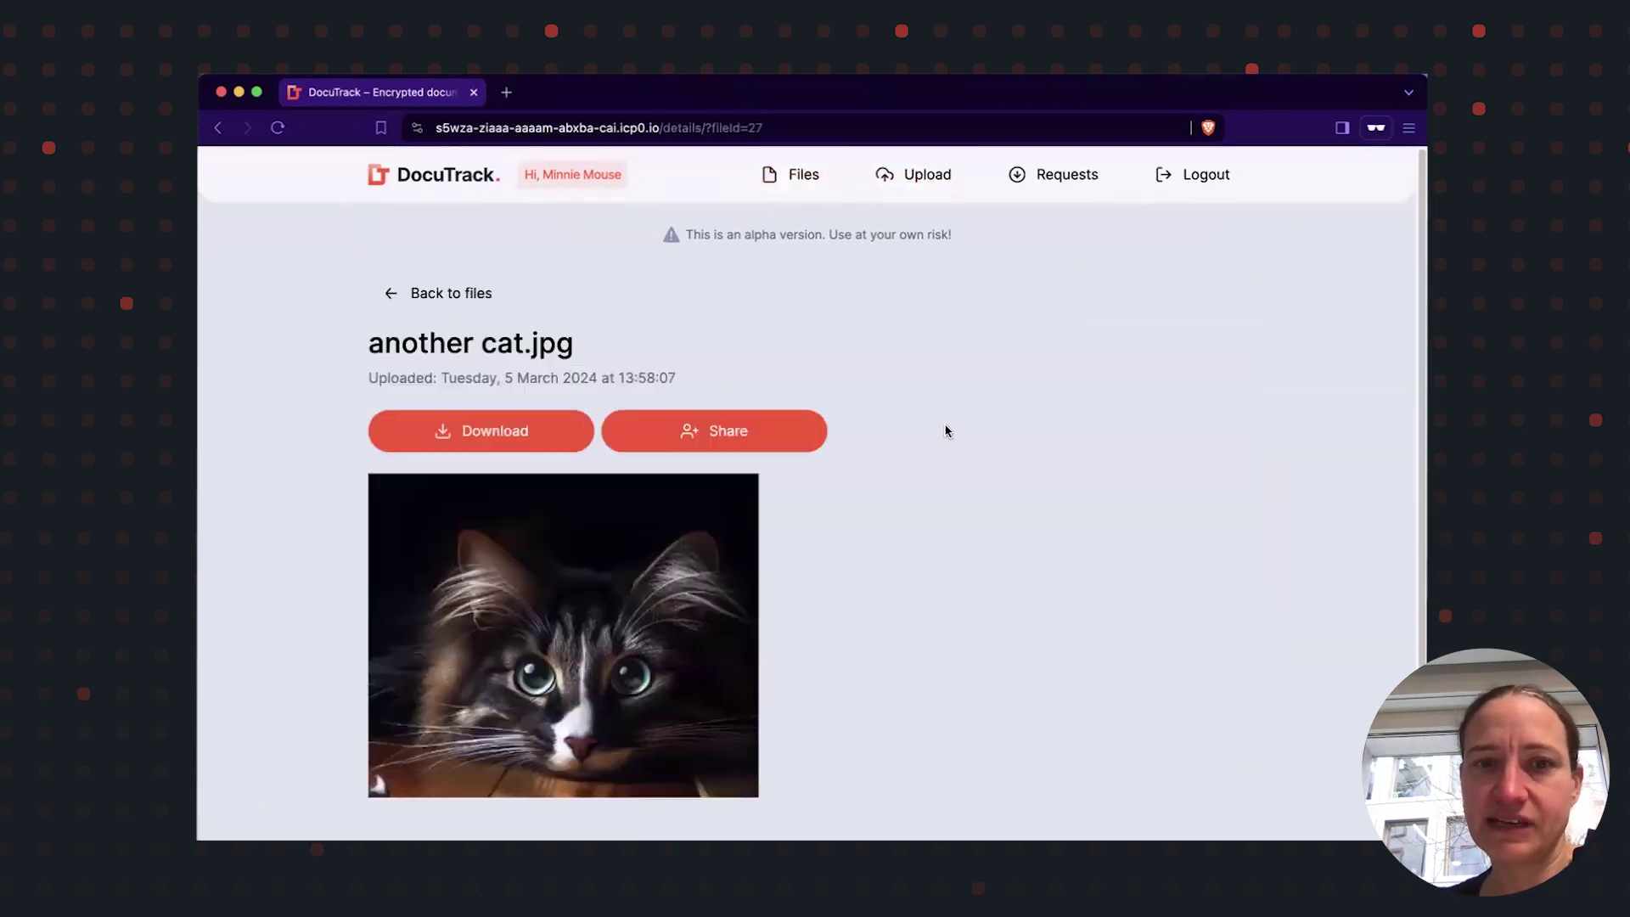
{"action": "left_click", "coordinate": [776, 437]}
{"action": "left_click", "coordinate": [781, 444]}
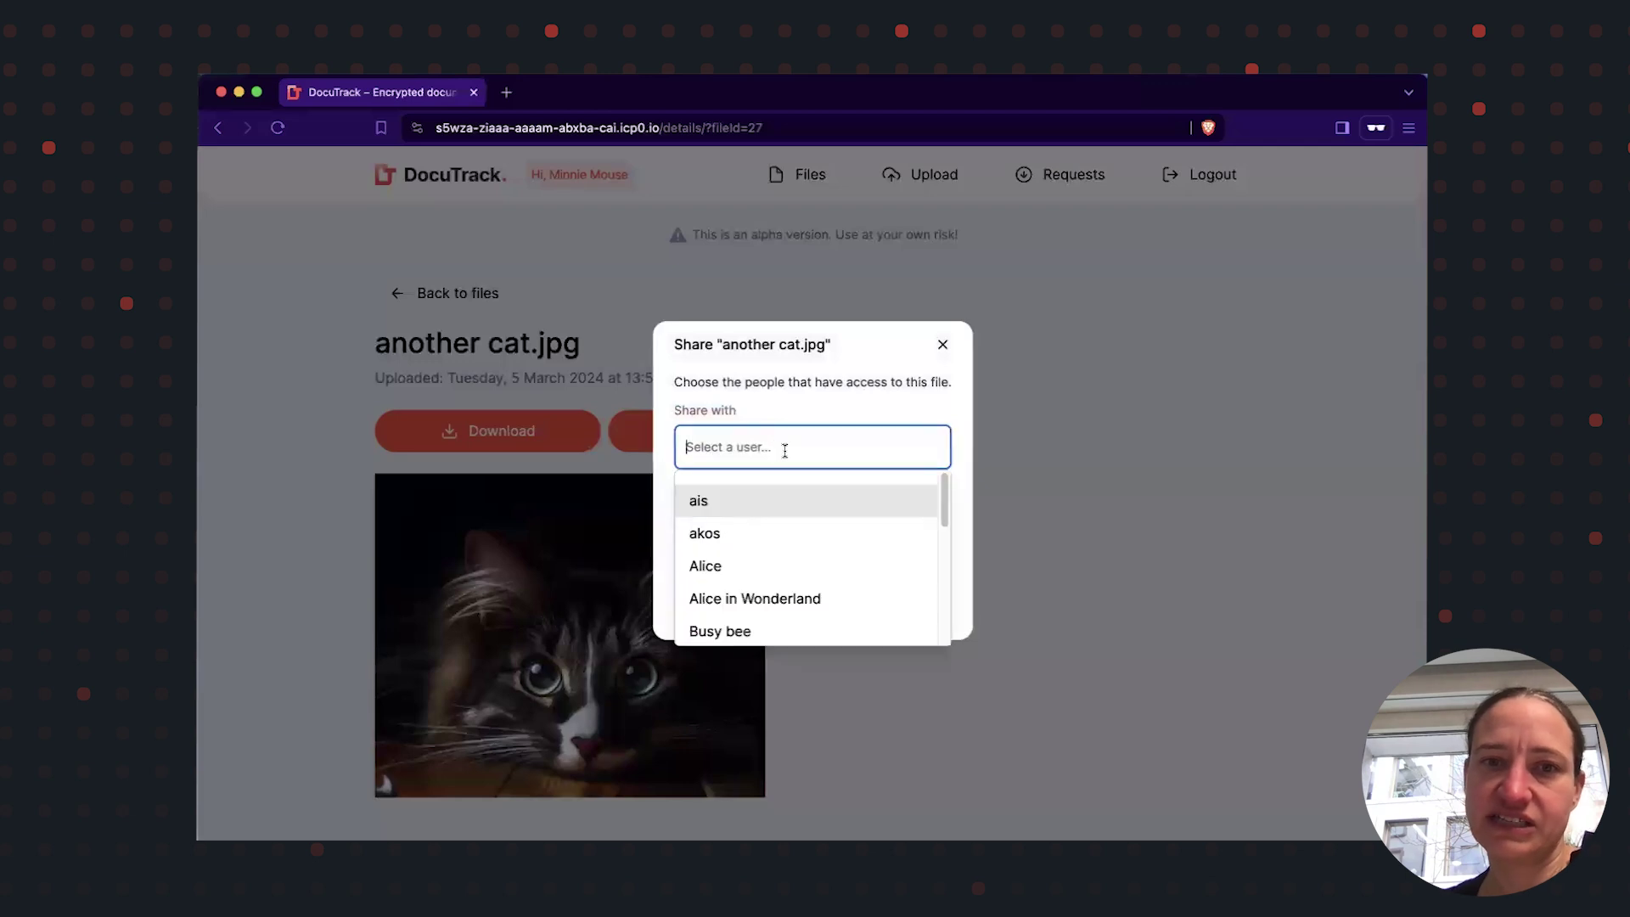
{"action": "key", "text": "Down"}
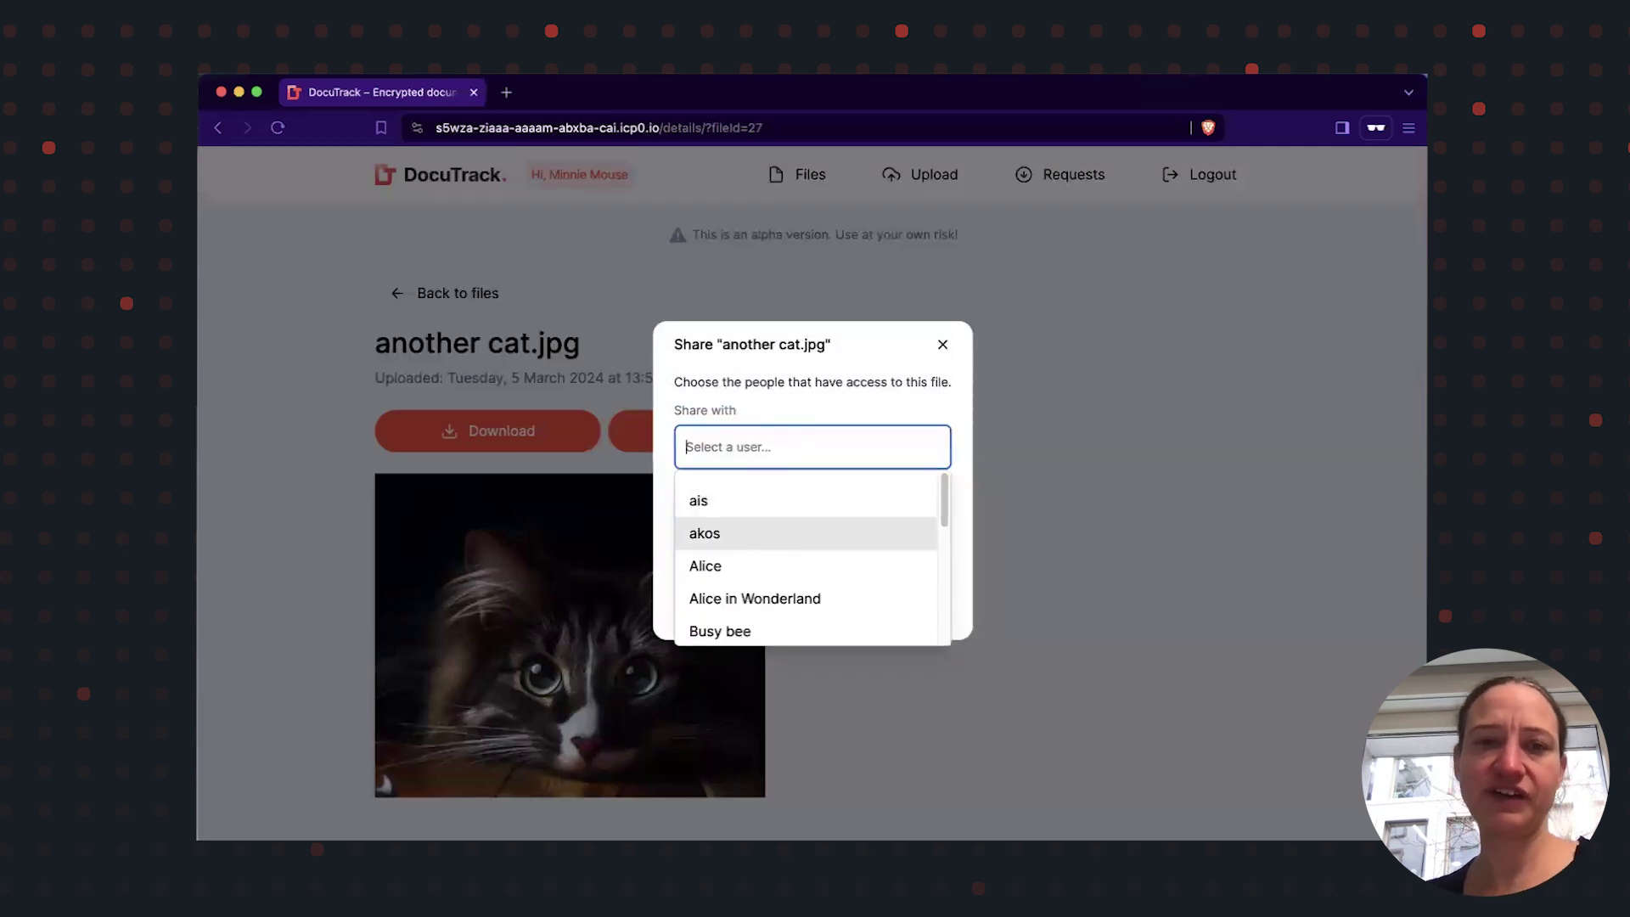
{"action": "key", "text": "Return"}
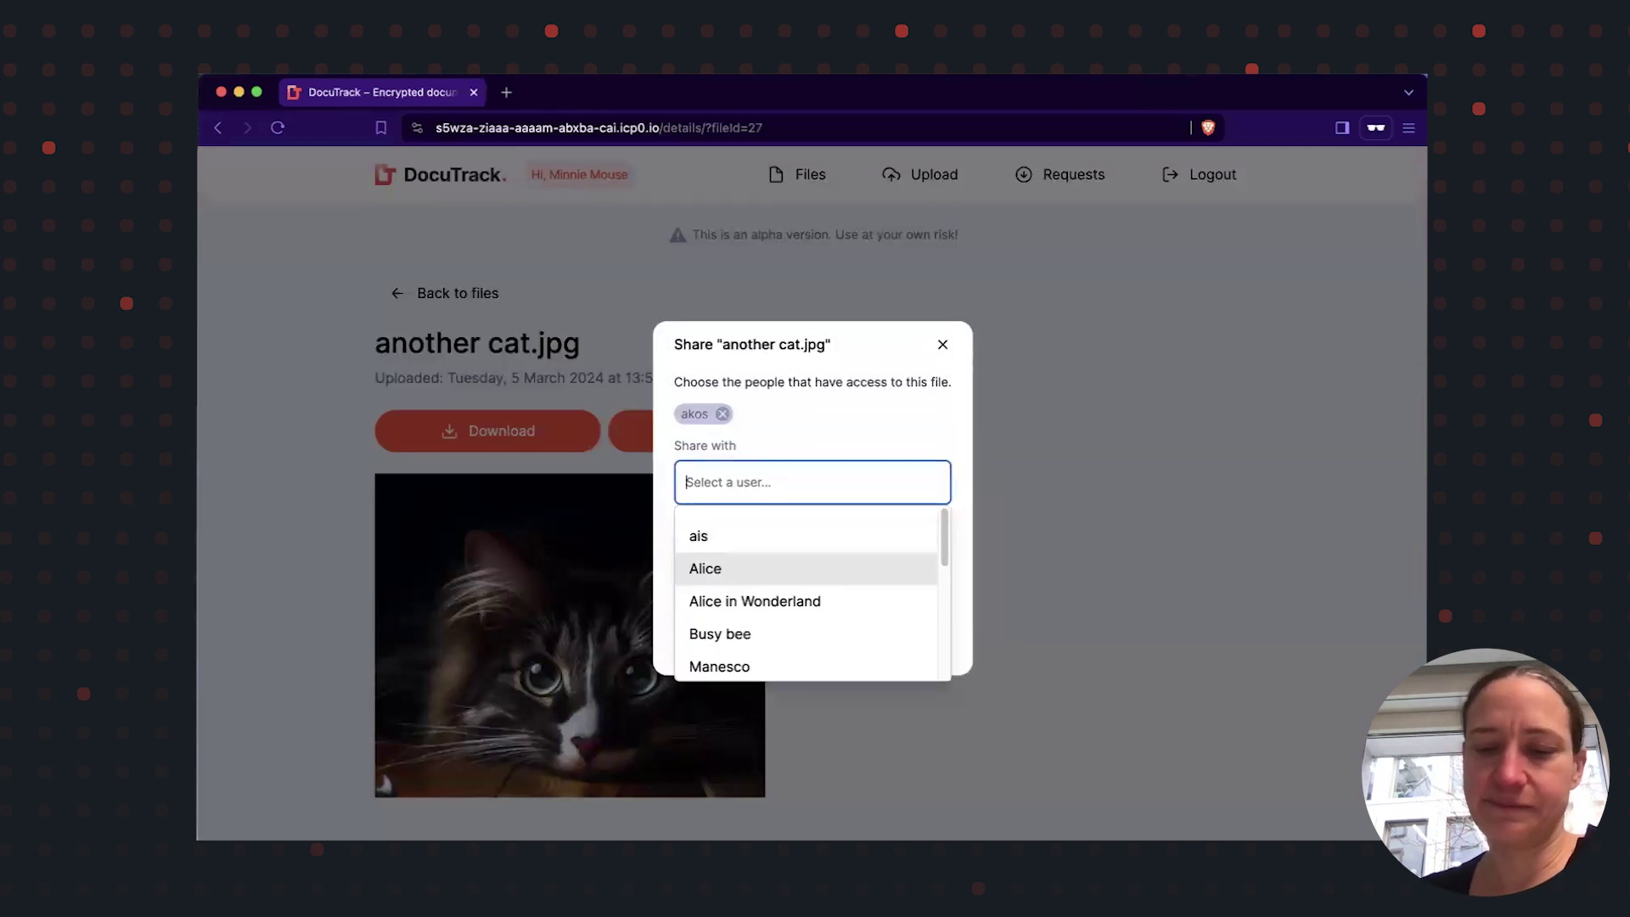
{"action": "key", "text": "Return"}
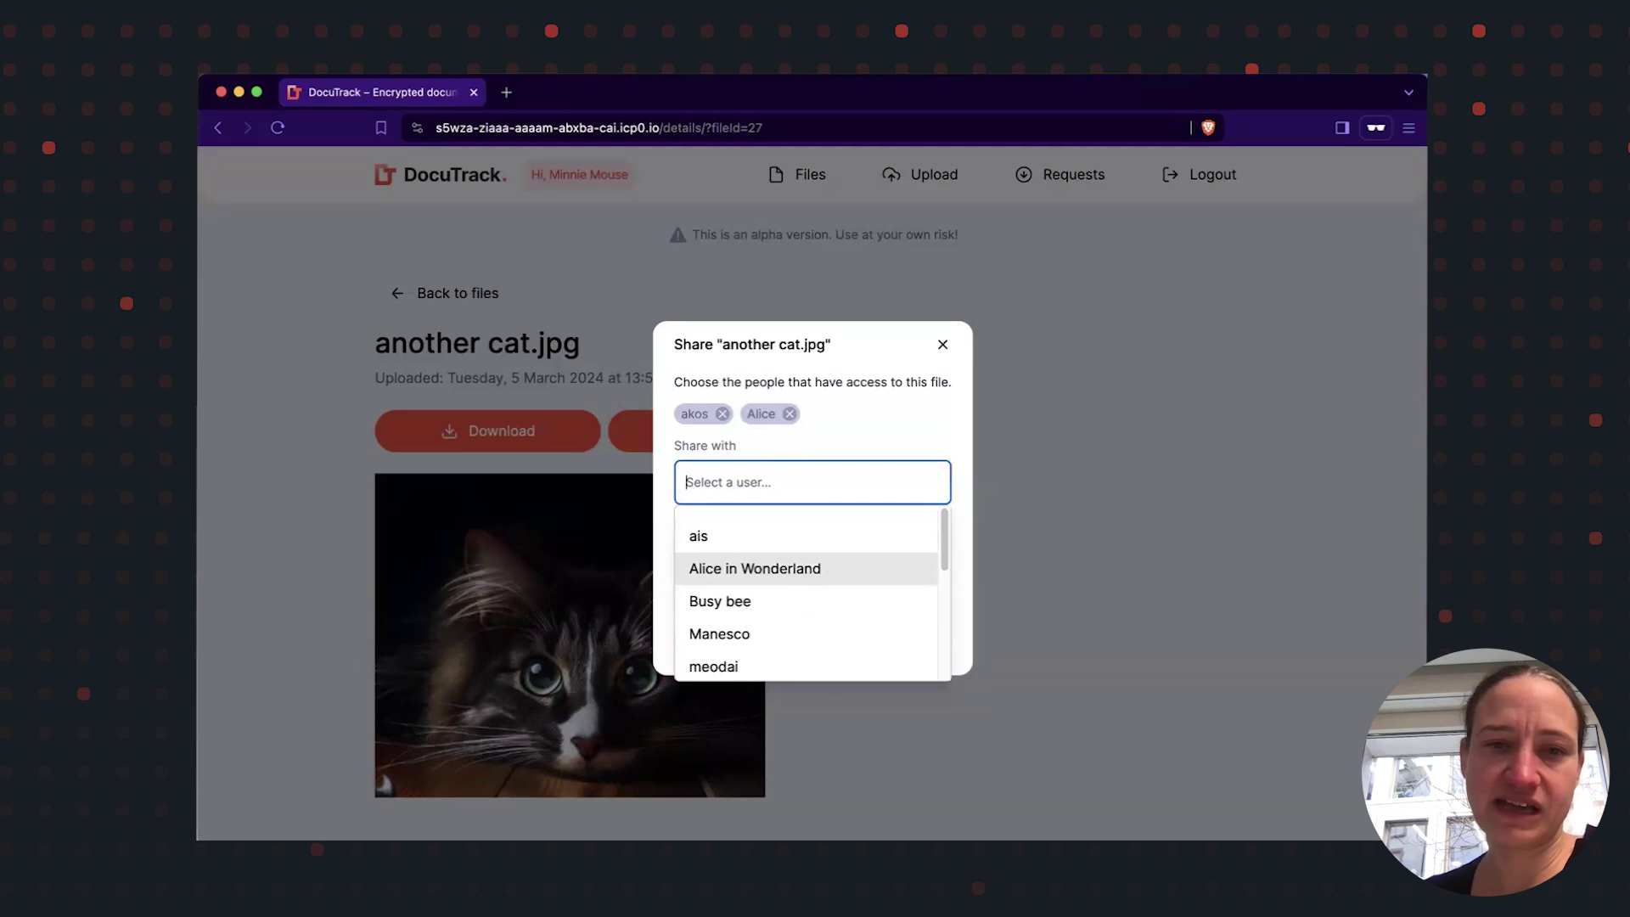
{"action": "left_click", "coordinate": [943, 344]}
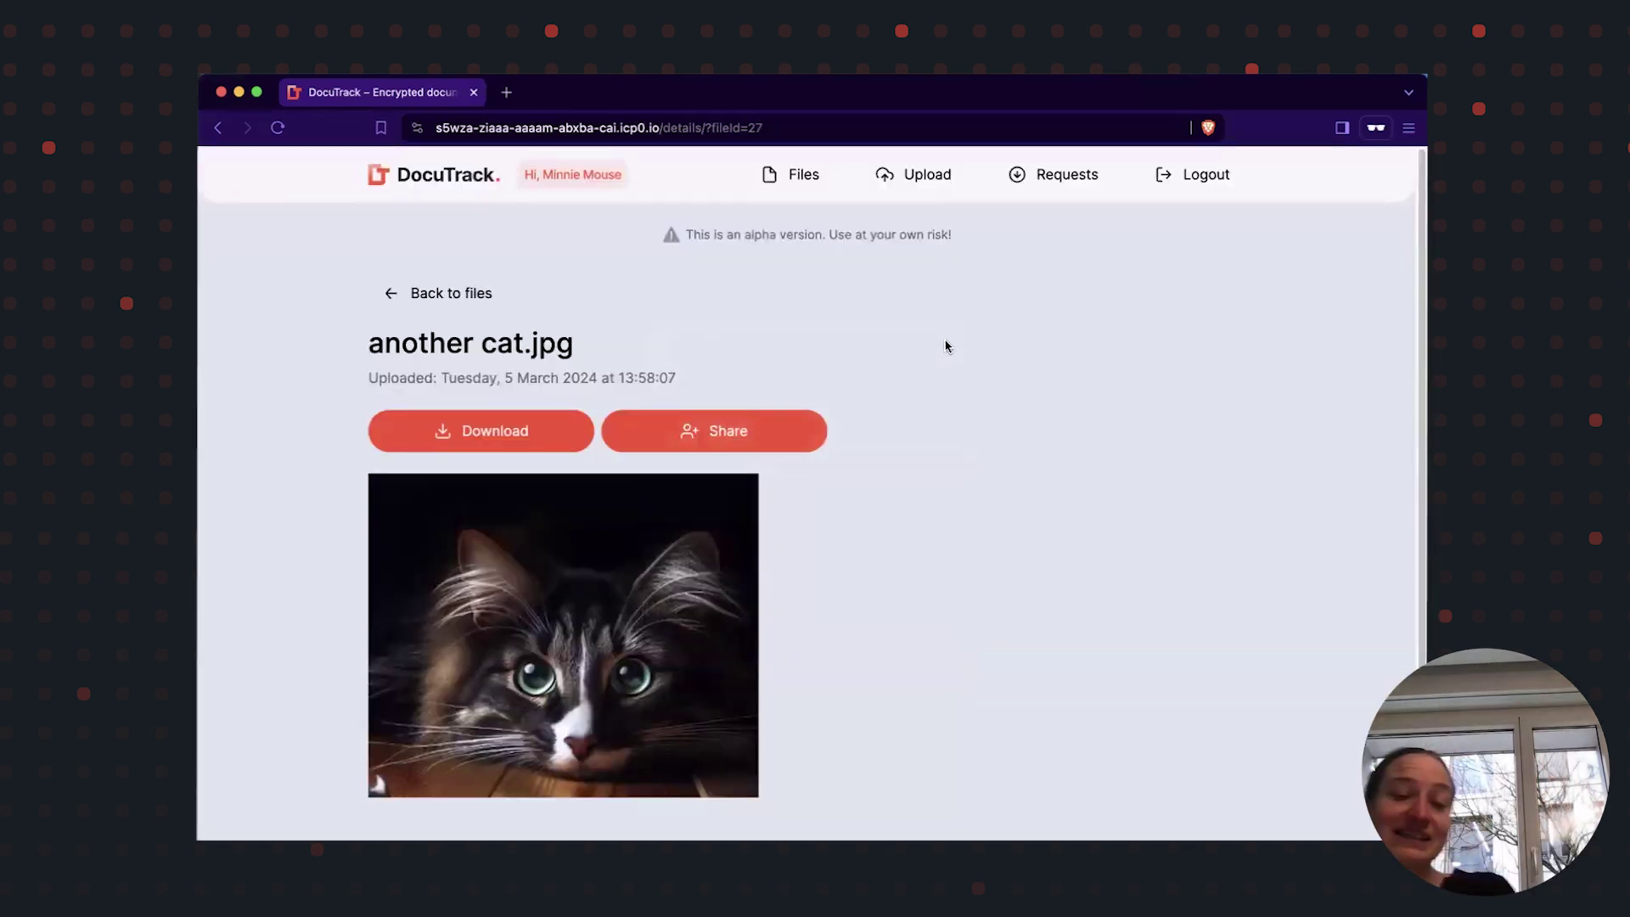